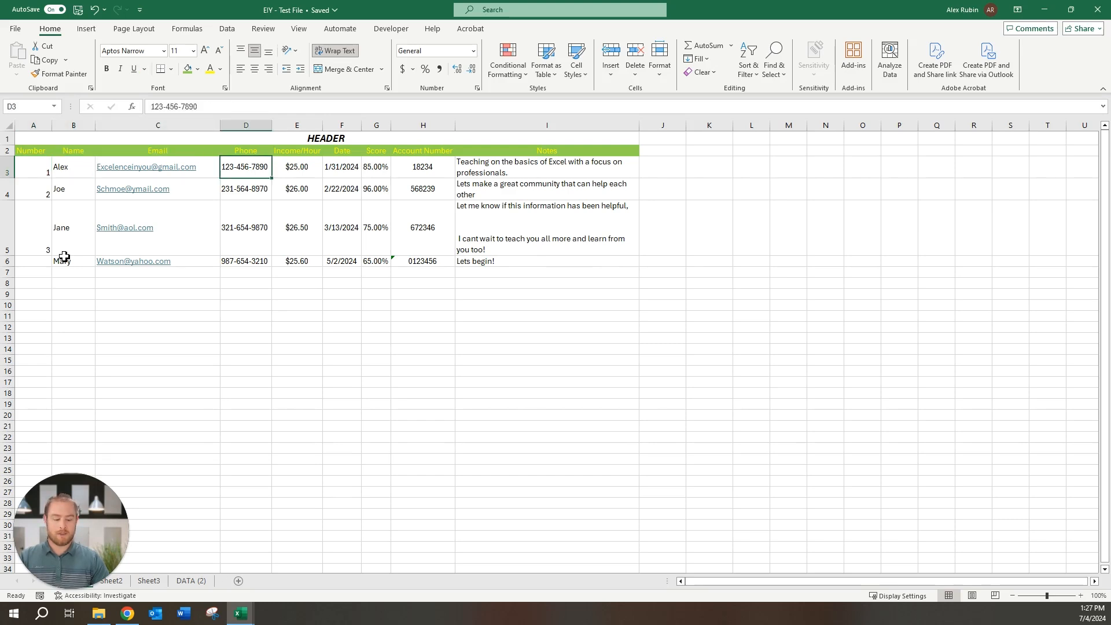
Step: Move the active cell from D3 down through the name and email cells of rows 4 and 5, ending at C5
key("Return")
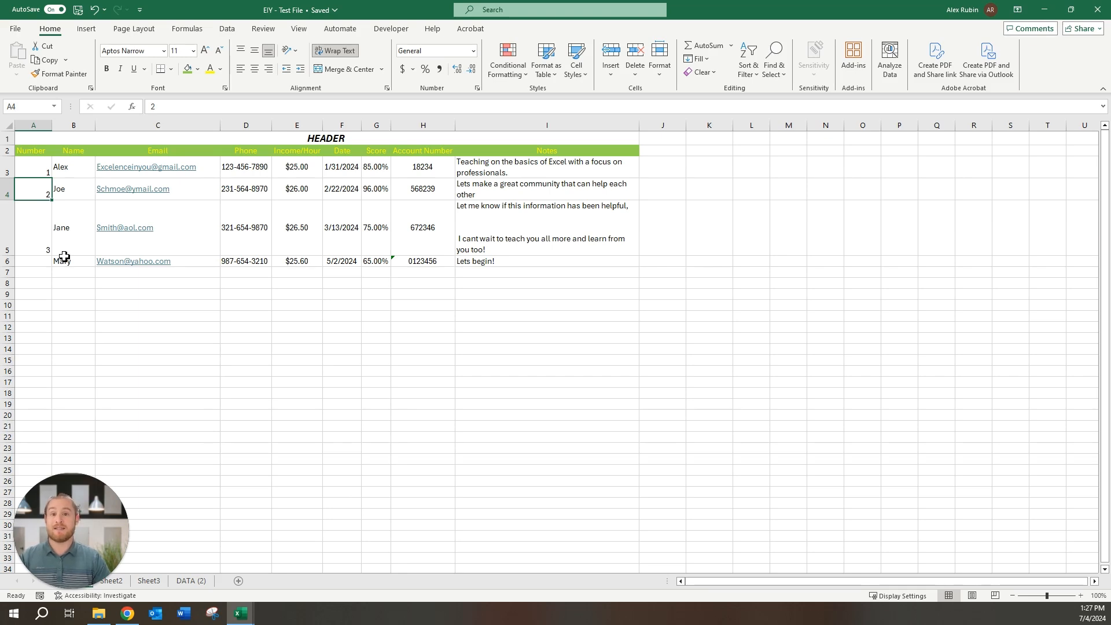
key("Right")
key("Right")
key("Right")
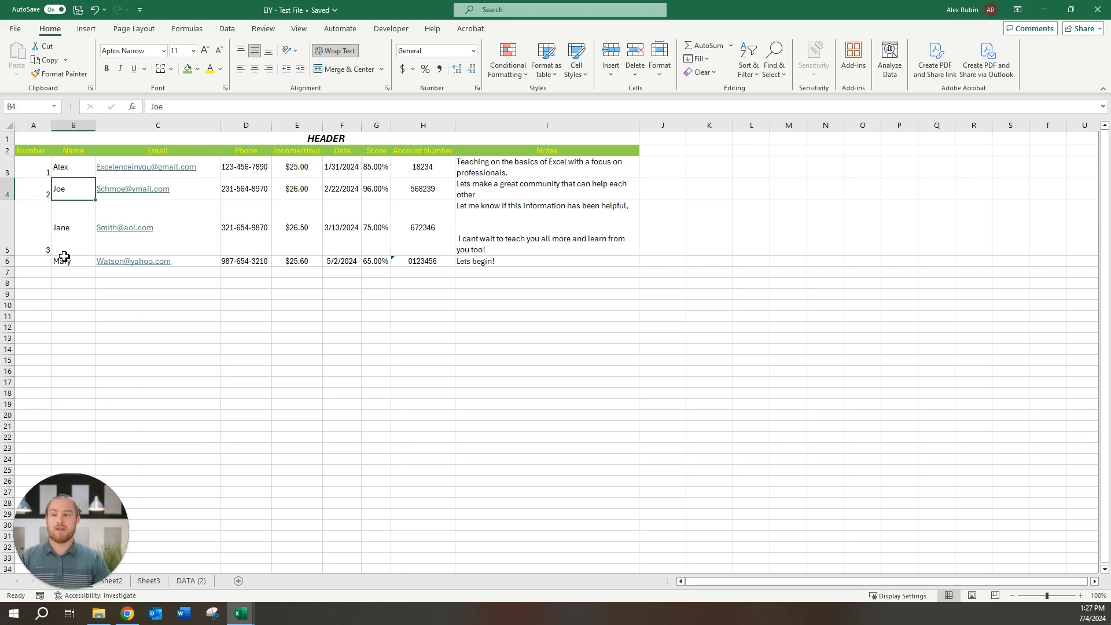
key("Return")
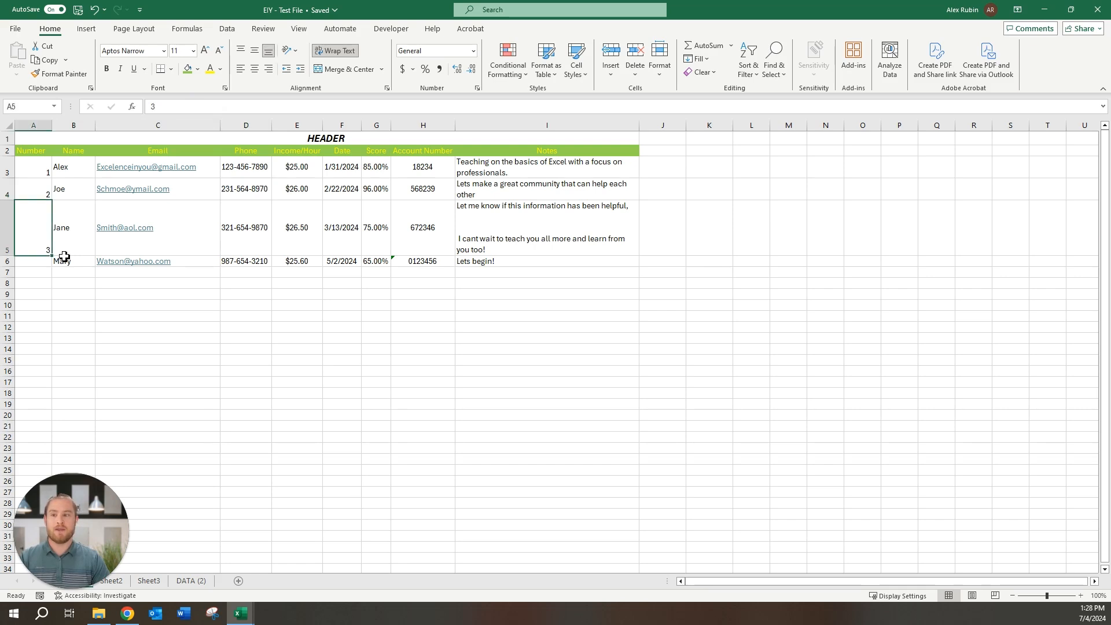
key("Right")
key("Right")
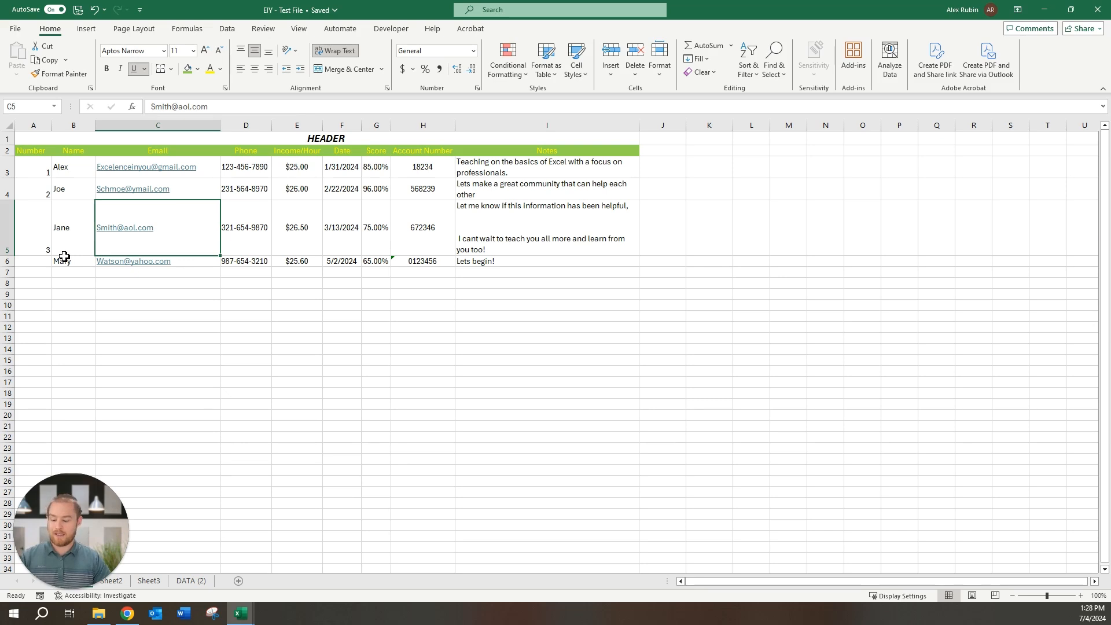
Step: Select the entire worksheet, and open Quick Analysis for the table range A2:I6
key("ctrl+a")
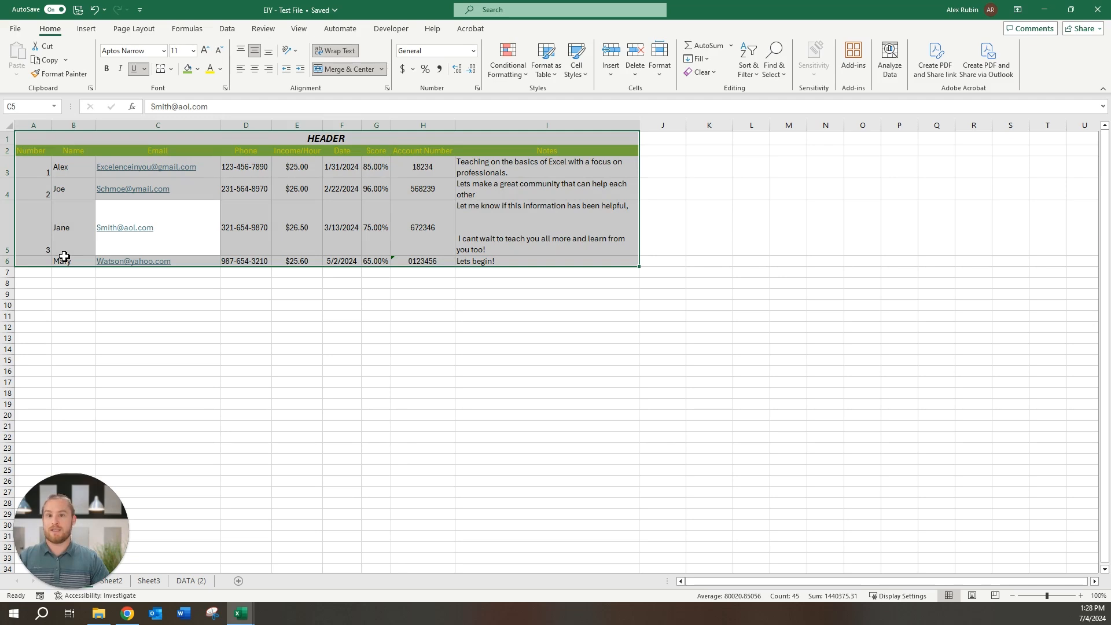
key("ctrl+a")
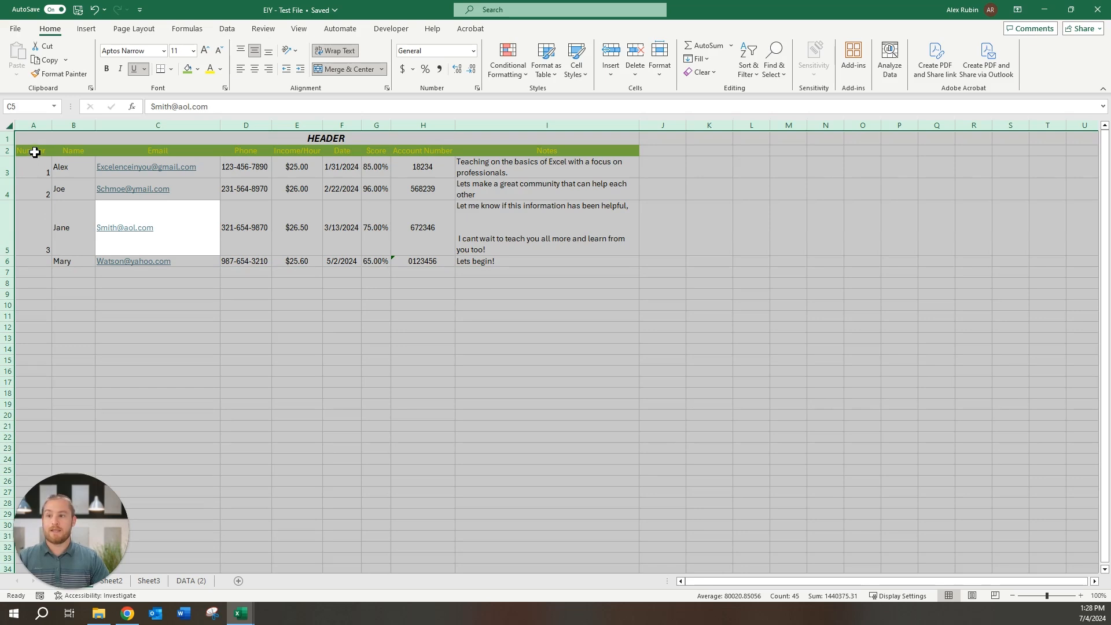
left_click_drag(35, 153, 505, 266)
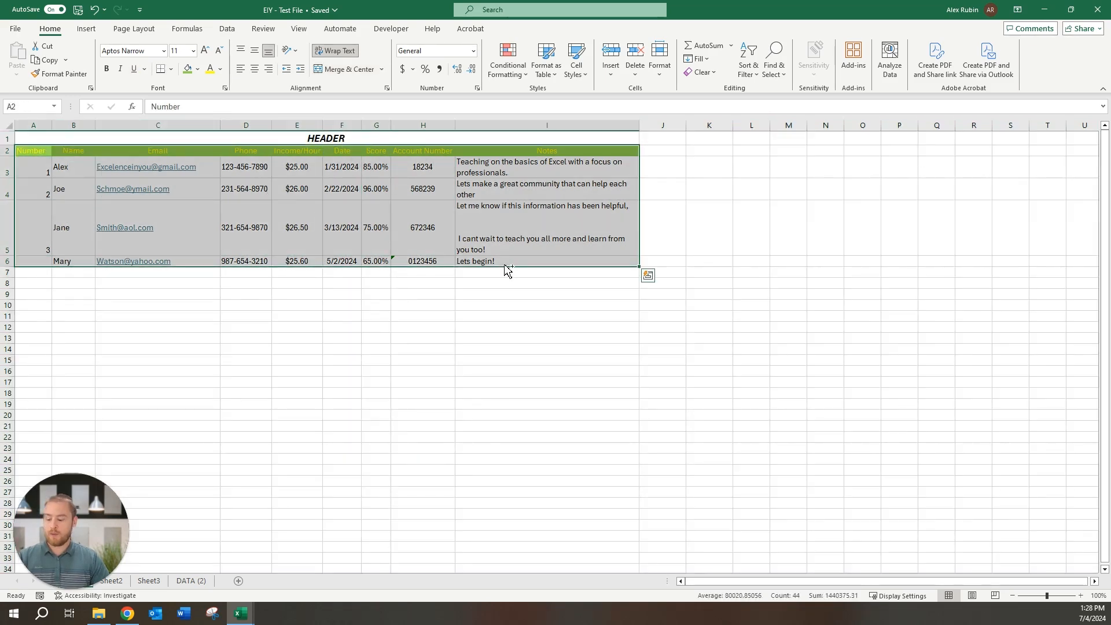
key("ctrl+q")
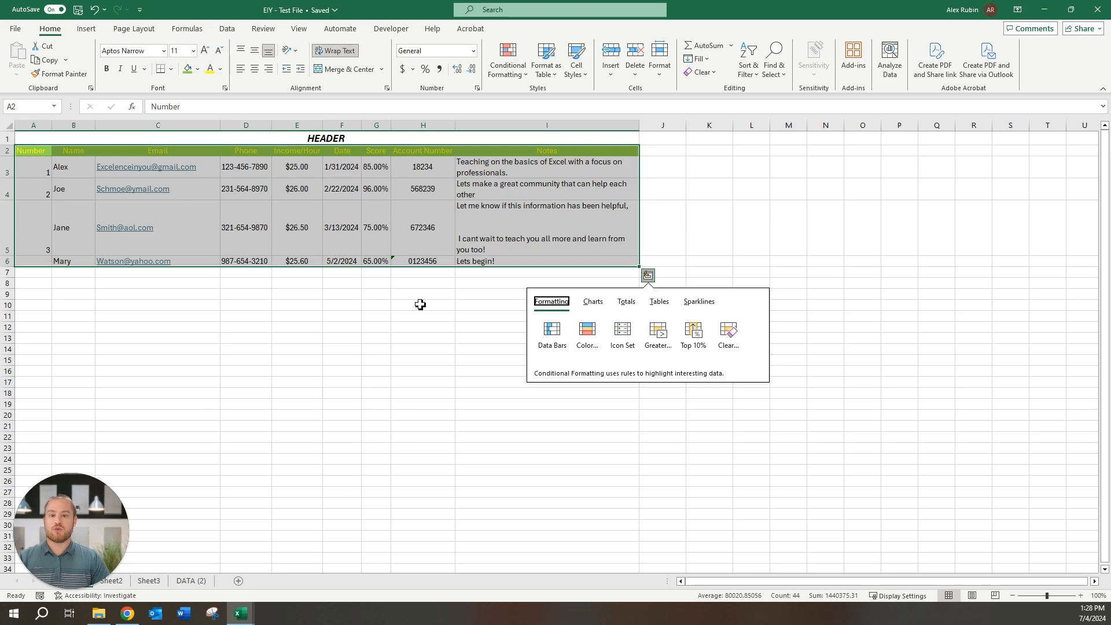
Step: Enter "kuv" in cell C9 and undo the entry
left_click(139, 295)
type("kuv")
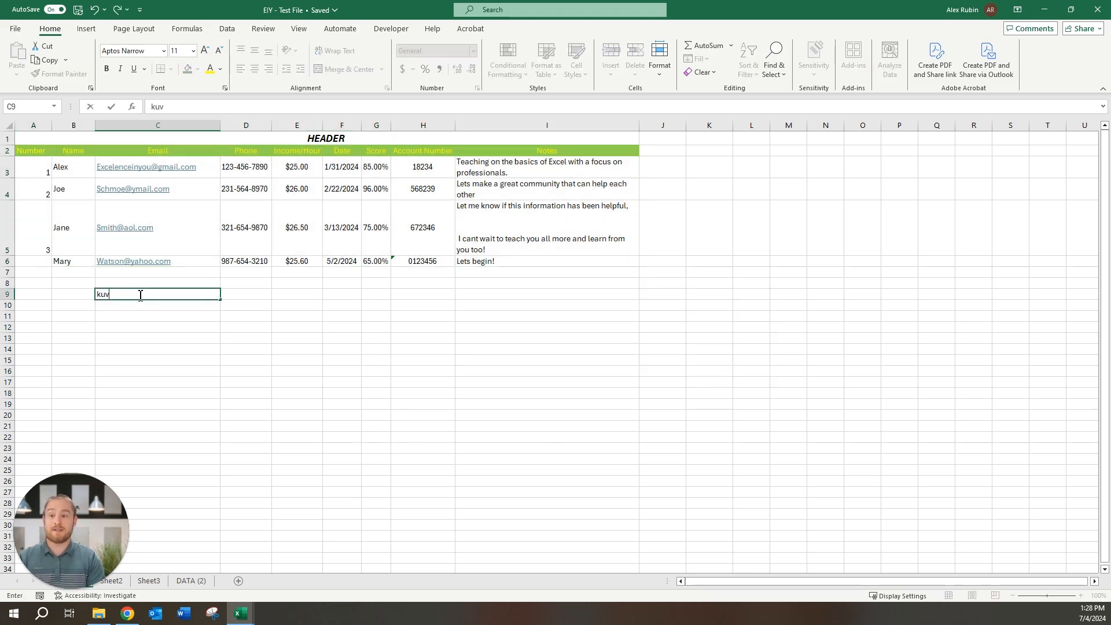
key("Return")
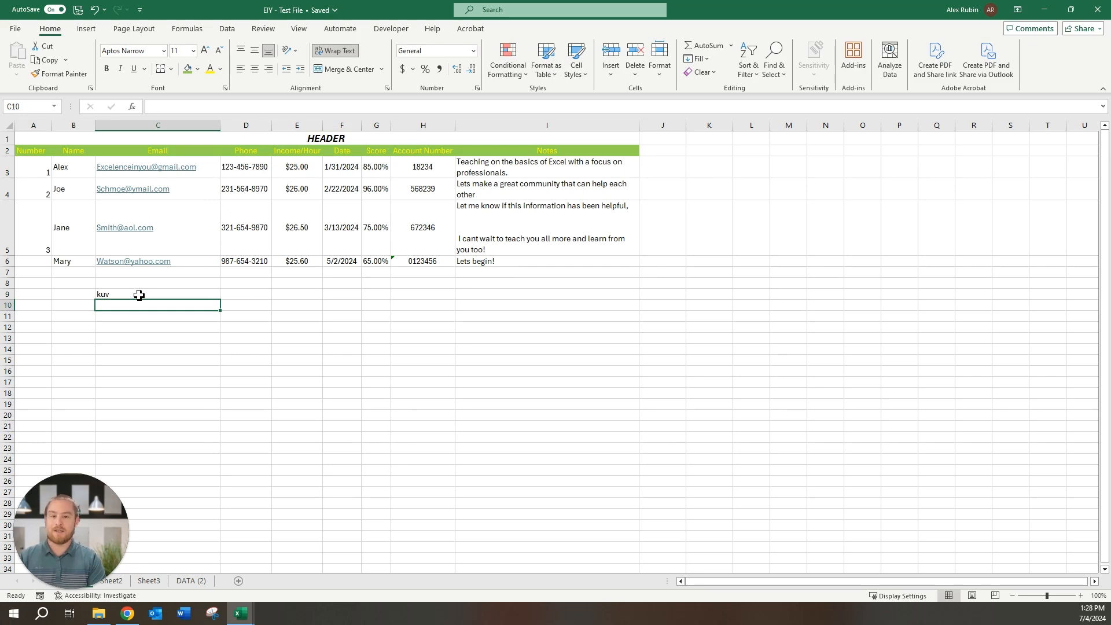
key("ctrl+z")
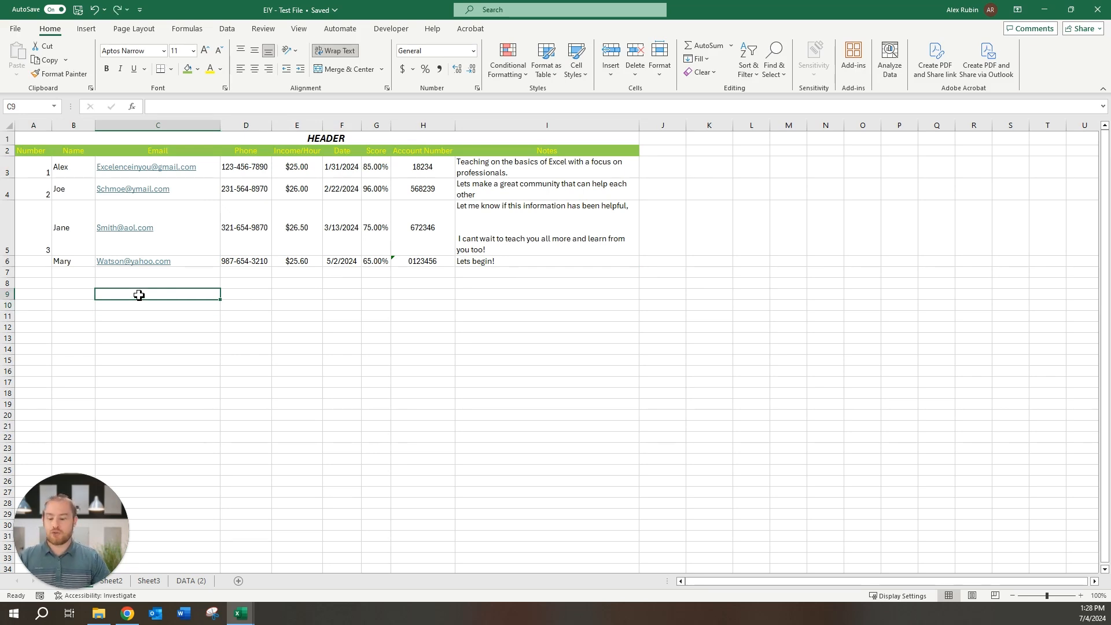
Step: Open the Find and Replace dialog, reposition it closer to the table and close it
key("ctrl+f")
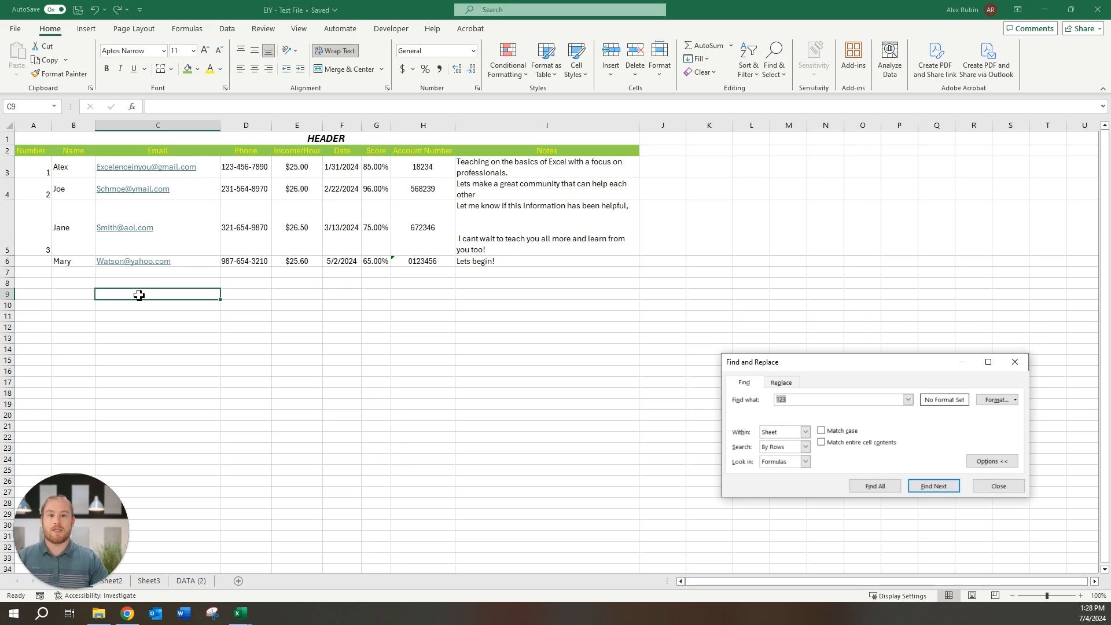
left_click_drag(859, 365, 628, 249)
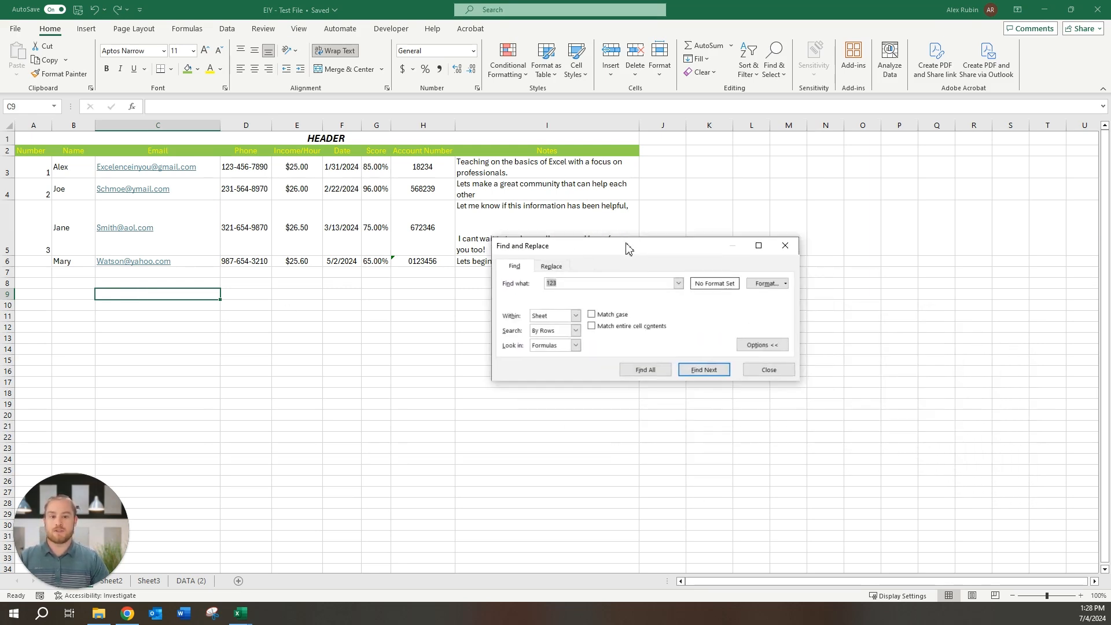
left_click(765, 373)
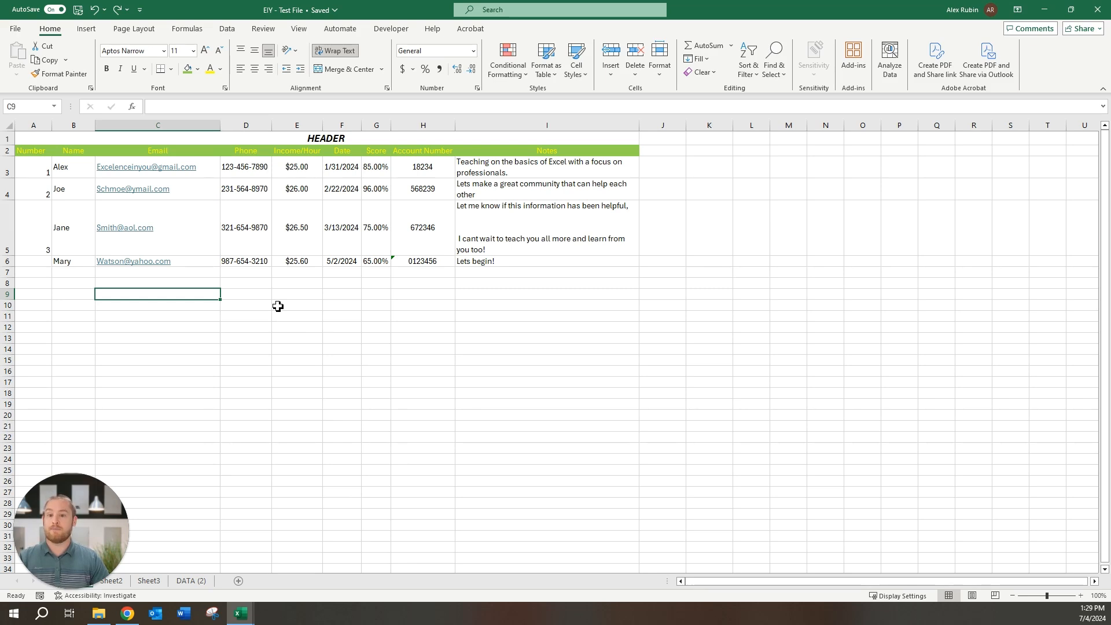
Step: Copy the phone number in D6 into D10 and across G10:I10, and undo both pastes
left_click(240, 261)
key("ctrl+c")
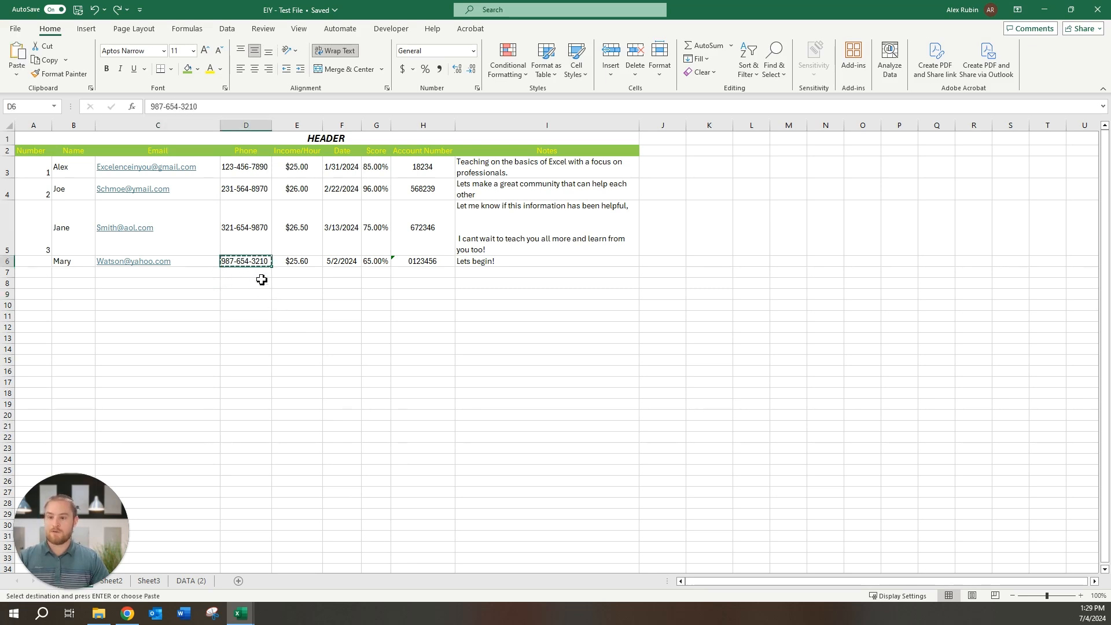
left_click(249, 307)
key("ctrl+v")
left_click_drag(380, 305, 472, 311)
key("ctrl+v")
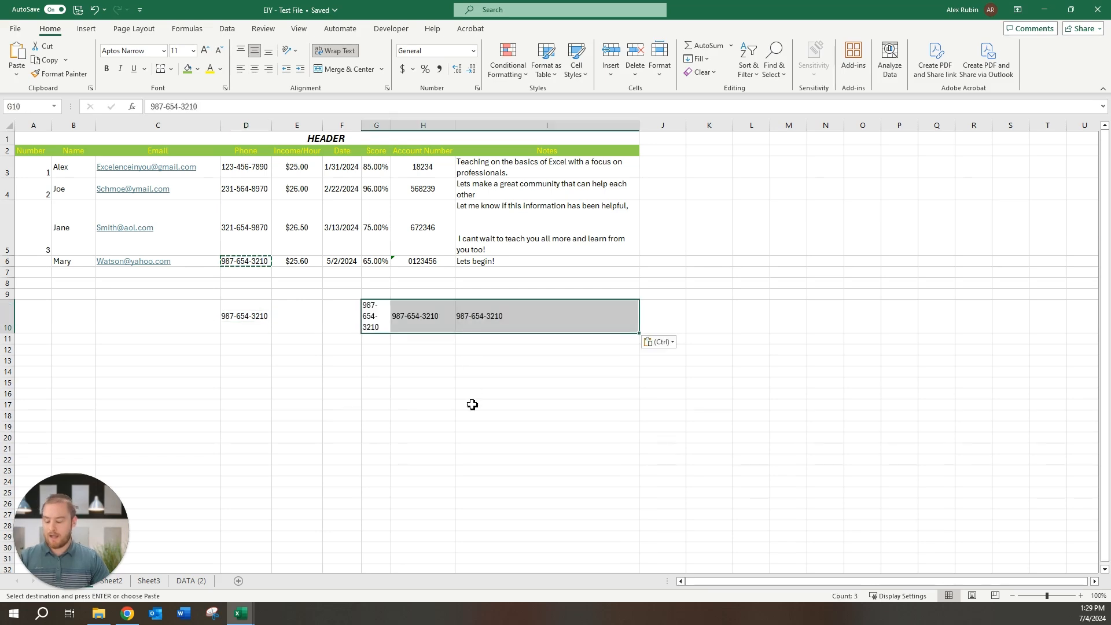
key("ctrl+z")
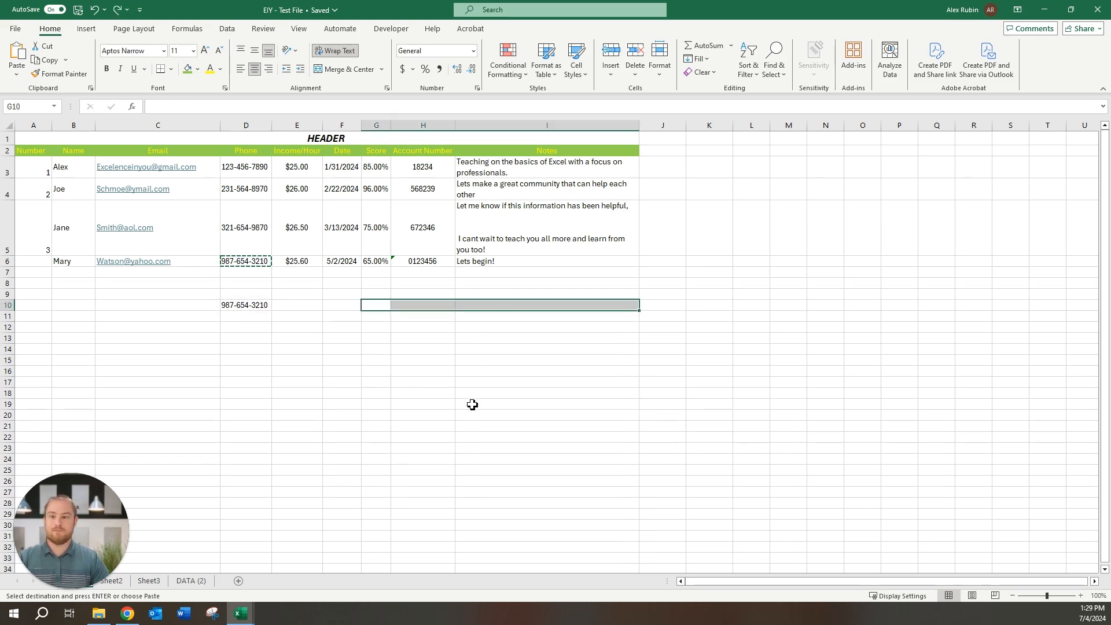
key("ctrl+z")
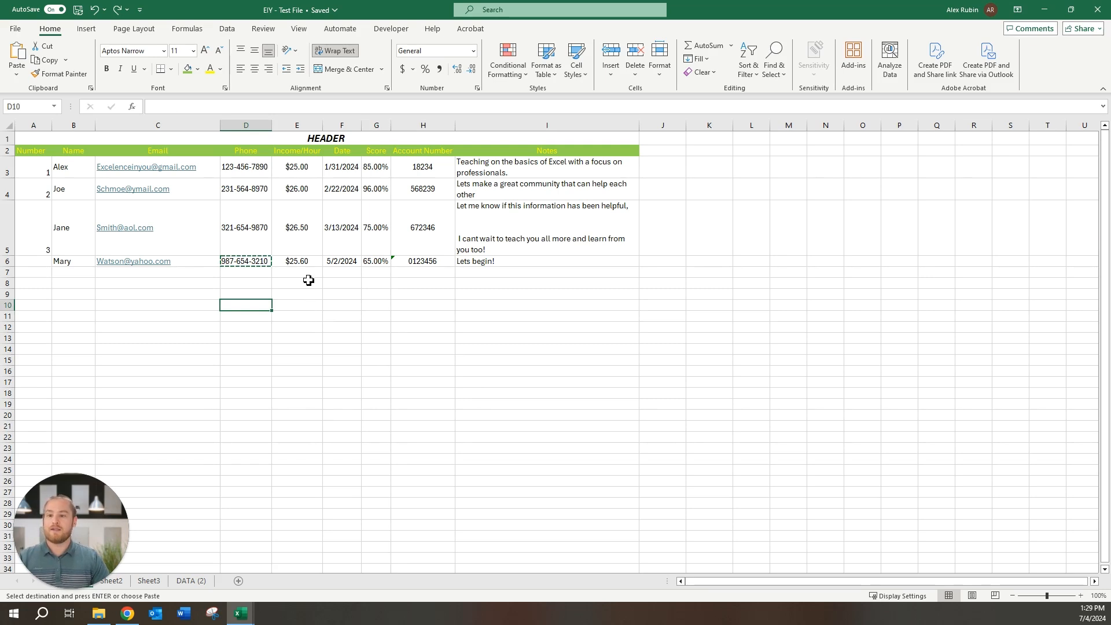
Step: Cut the phone number from D6, paste it into D10, and undo the move
key("ctrl+c")
left_click(251, 265)
key("ctrl+c")
left_click(246, 308)
key("ctrl+v")
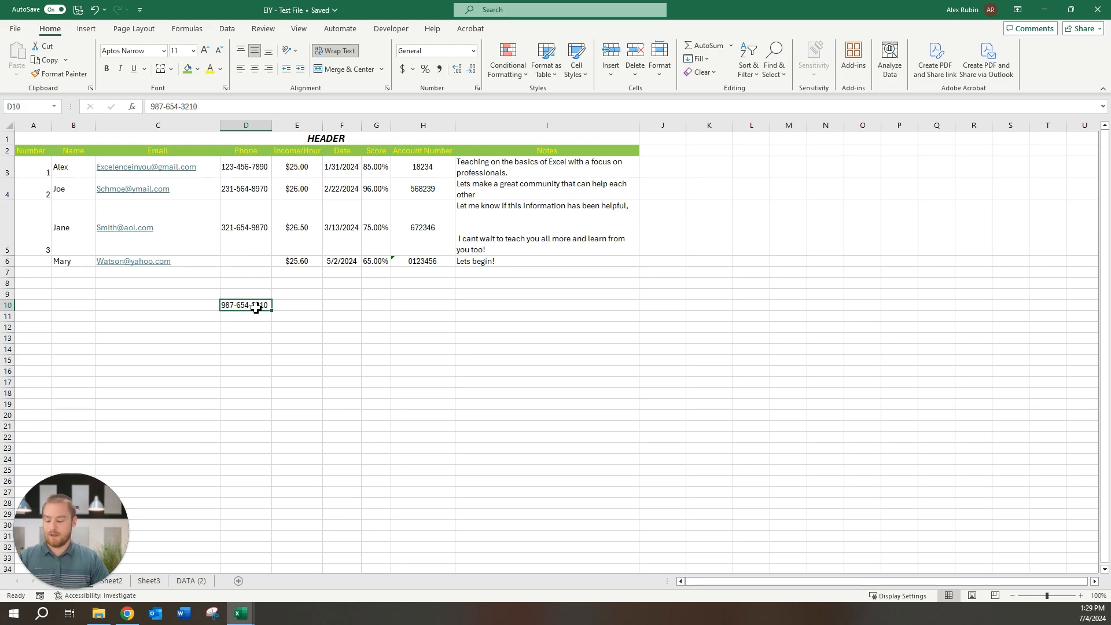
key("ctrl+z")
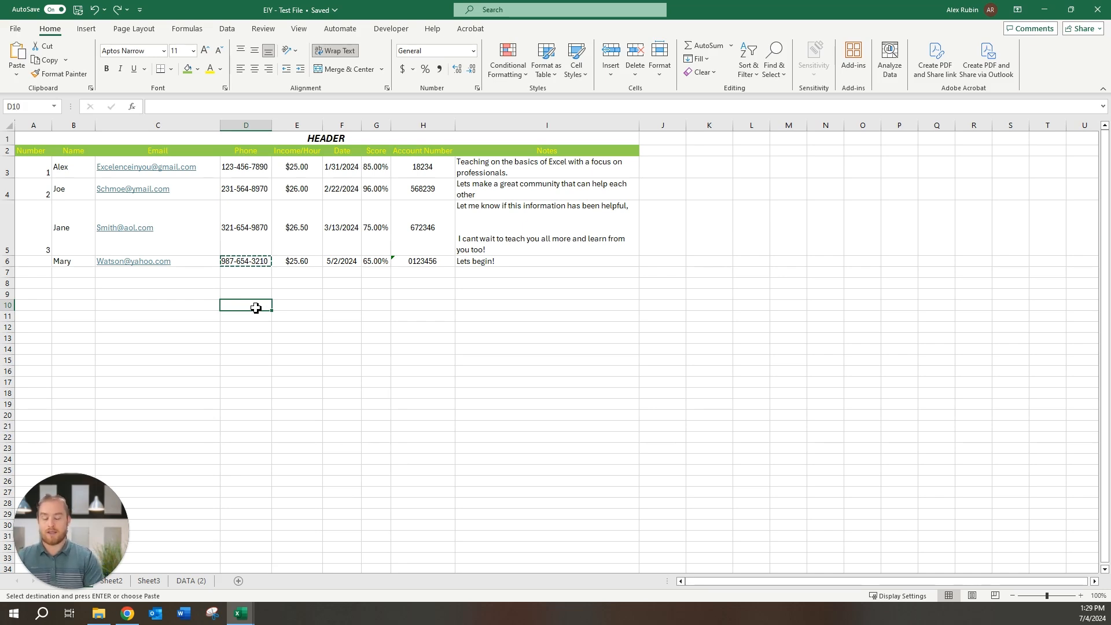
Step: View the print preview and print settings of the active sheet, and return to the worksheet
key("ctrl+p")
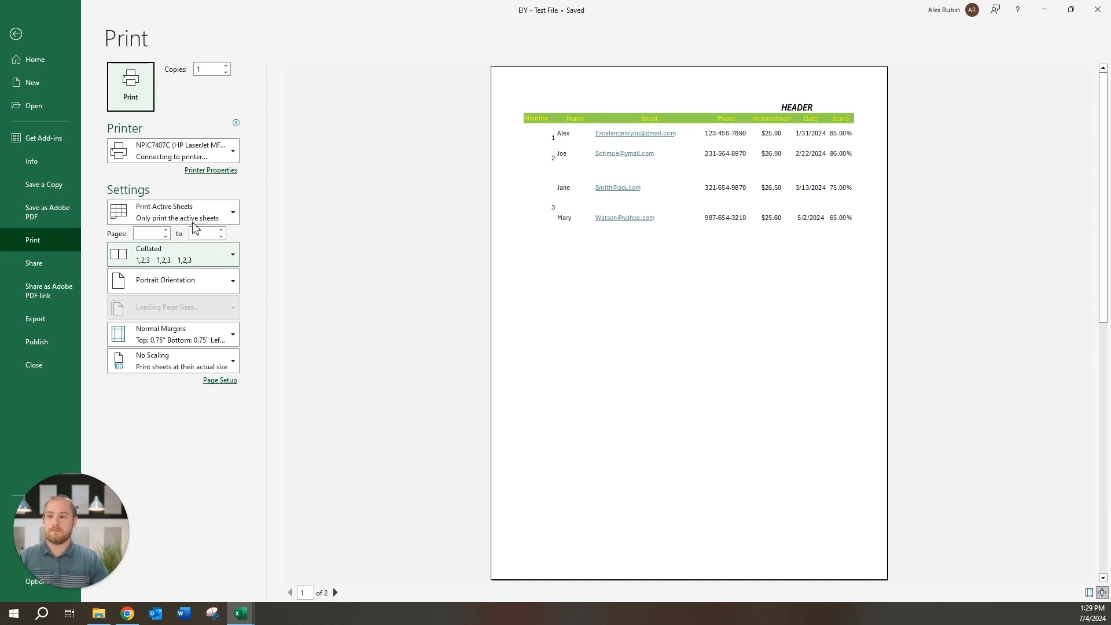
left_click(17, 34)
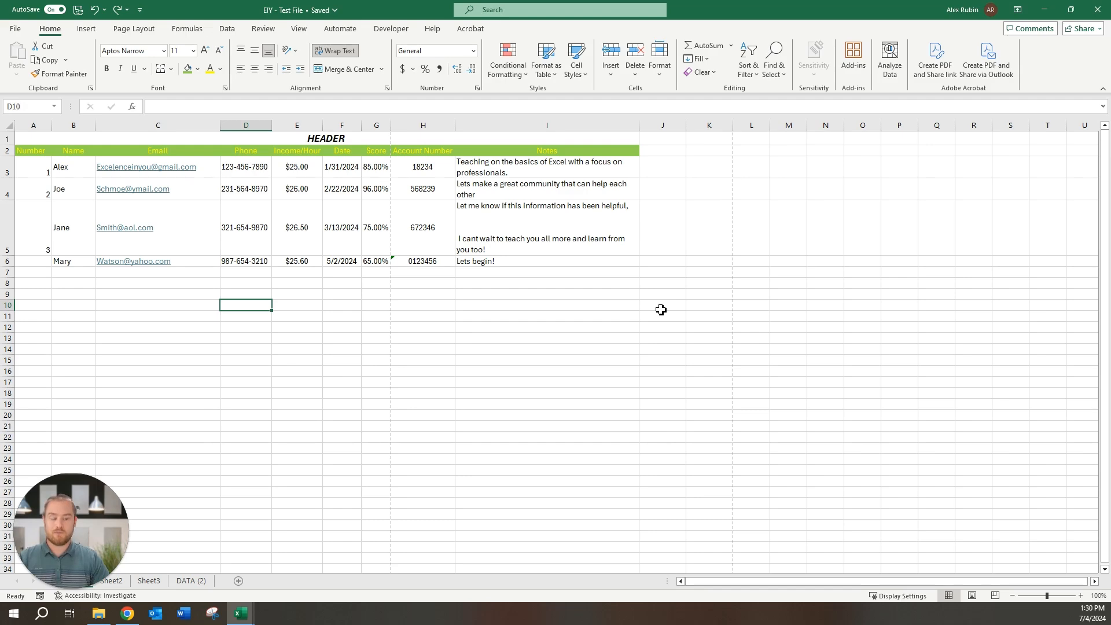
Step: Create a new blank workbook and close it again
key("ctrl+n")
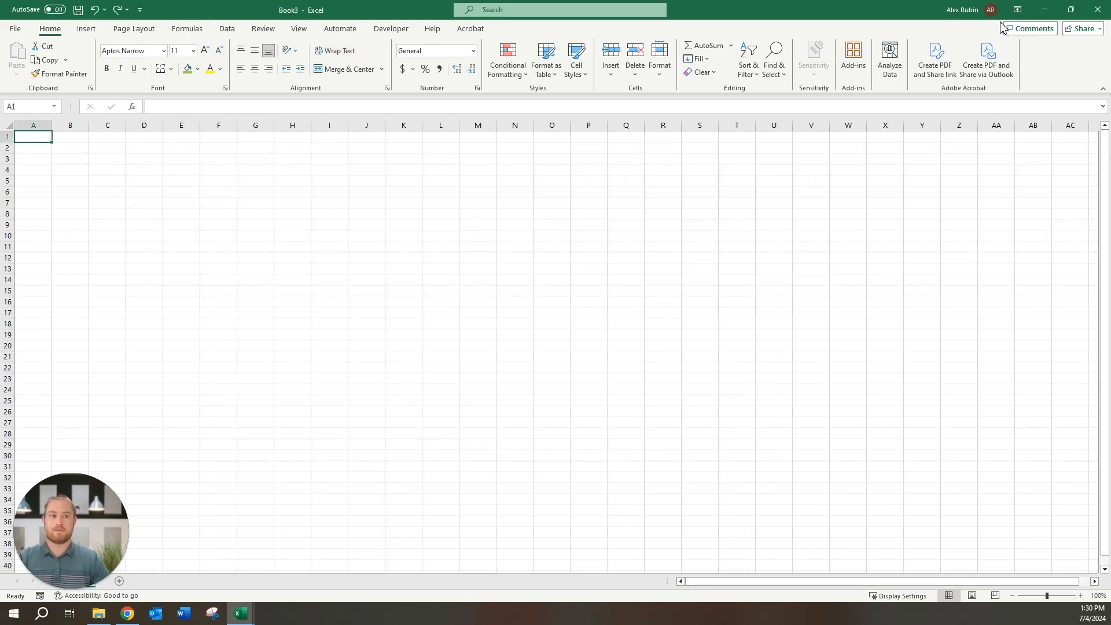
left_click(1100, 18)
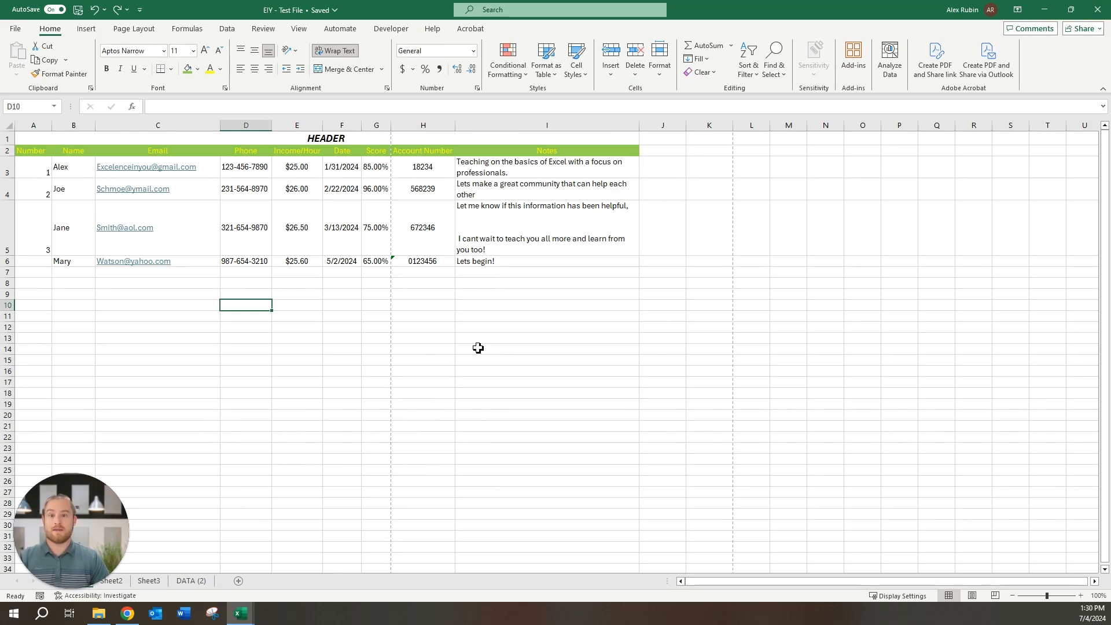
Step: Apply bold, italic and underline to the note in cell I3, and undo all three formats
left_click(511, 171)
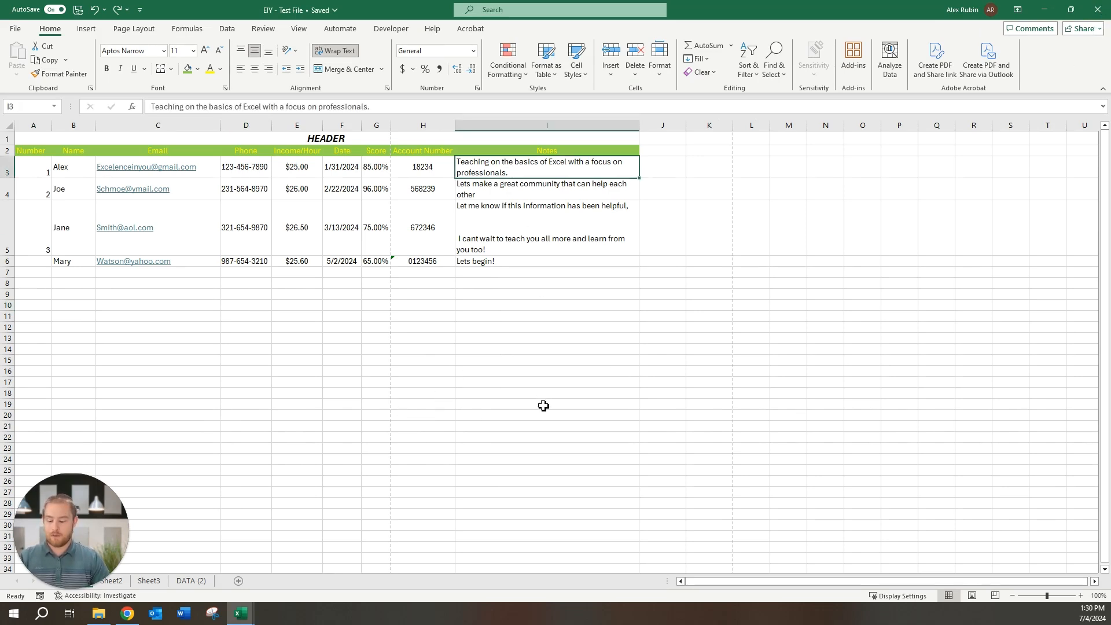
key("ctrl+b")
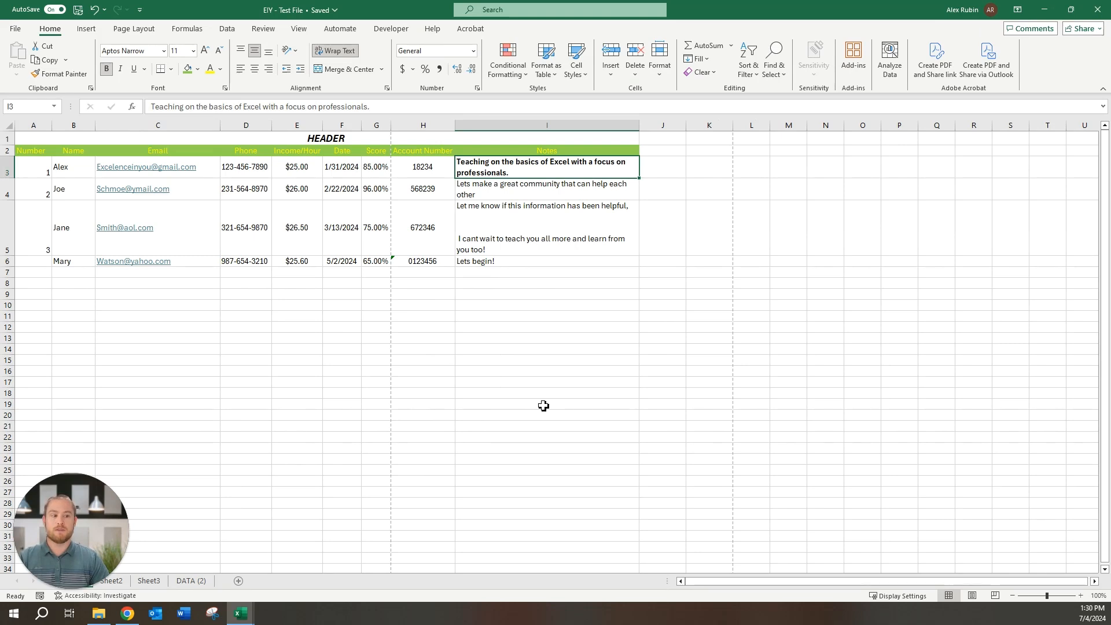
key("ctrl+i")
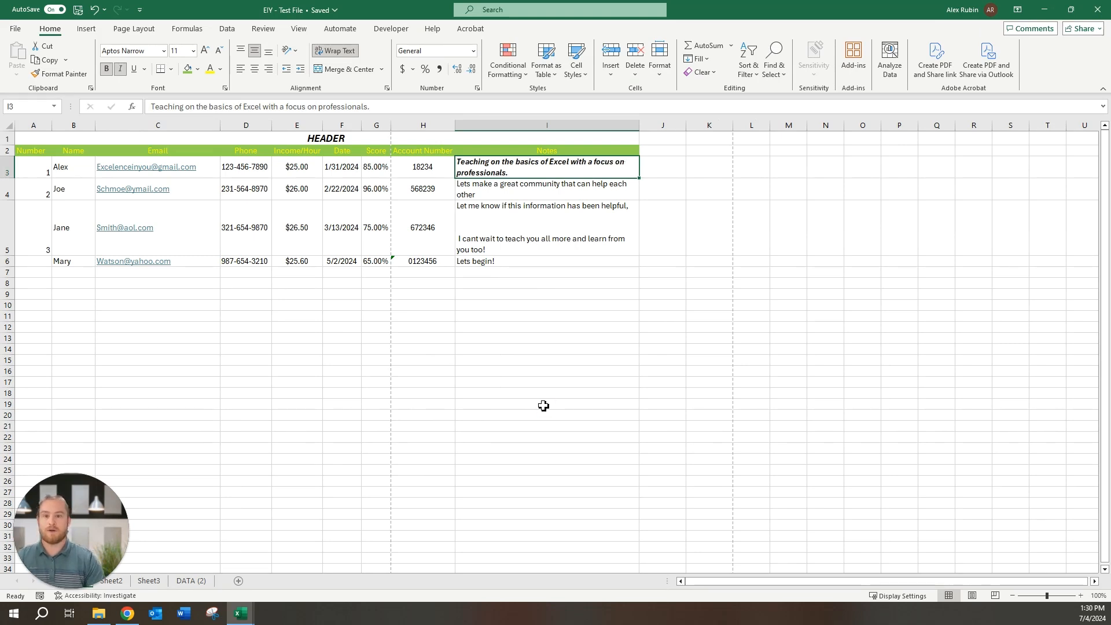
key("ctrl+u")
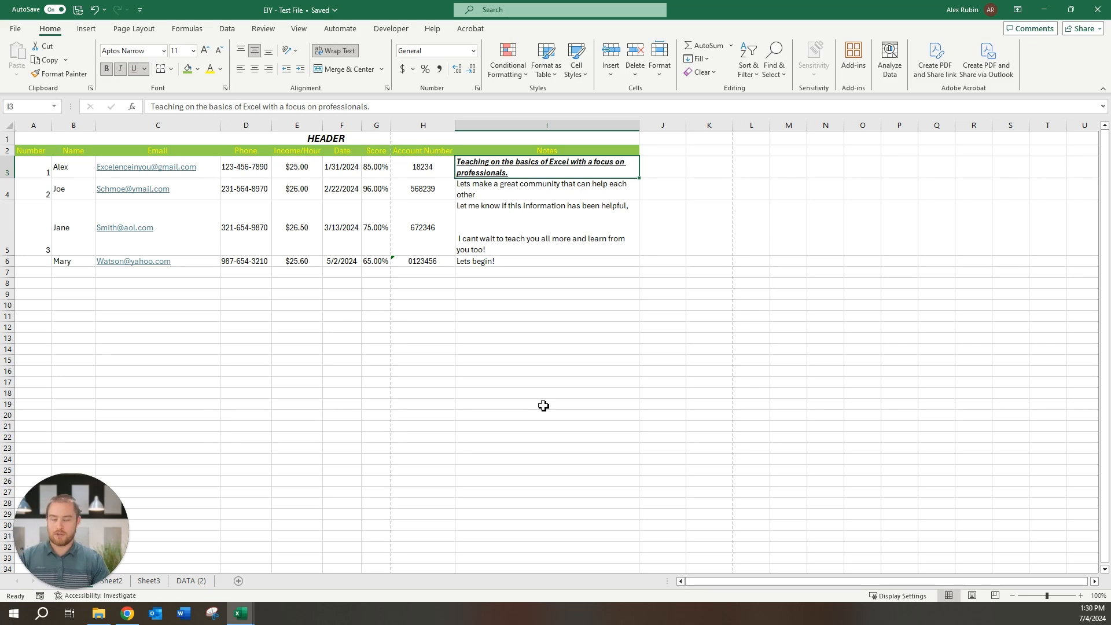
key("ctrl+z")
key("ctrl+z")
key("ctrl+z")
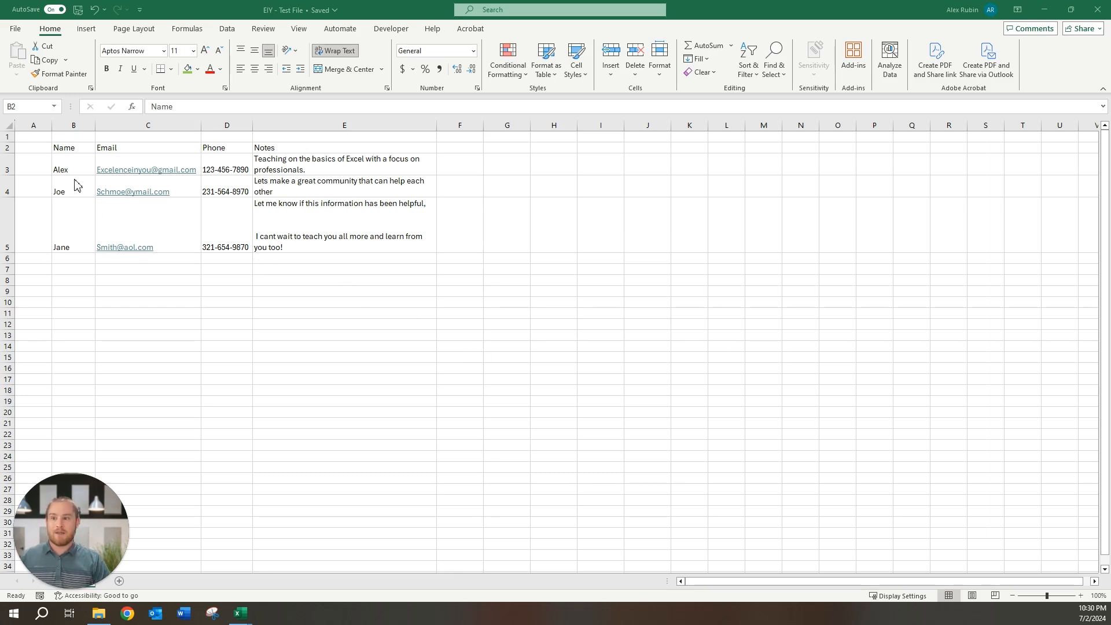
Step: Copy the name in cell B3 and paste it into cell B8 with the standard Paste option
left_click(66, 149)
left_click(66, 164)
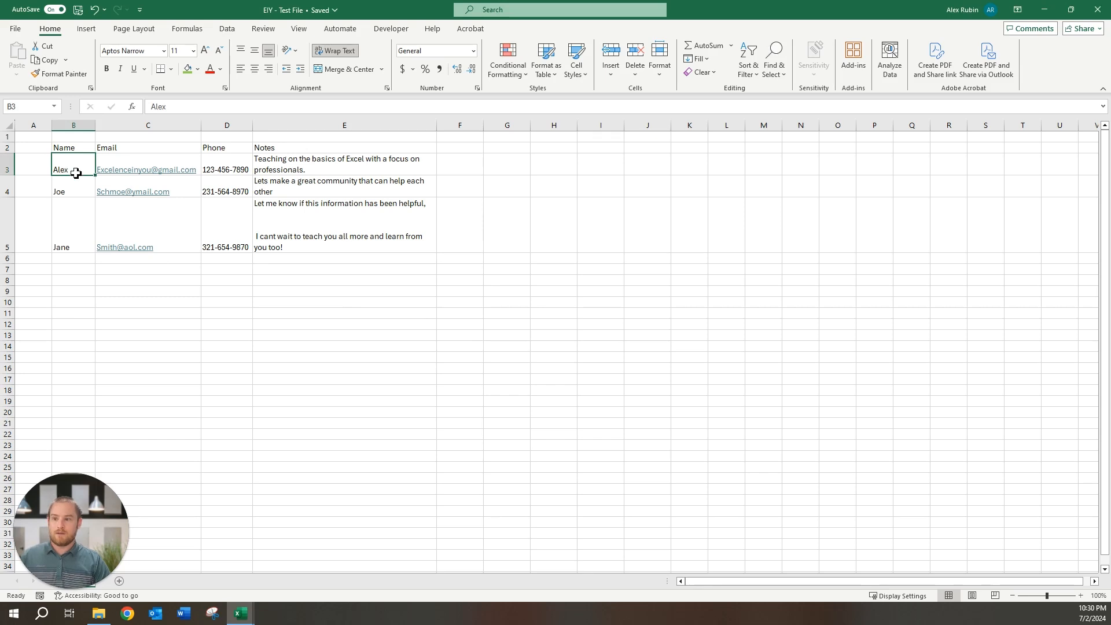
right_click(76, 169)
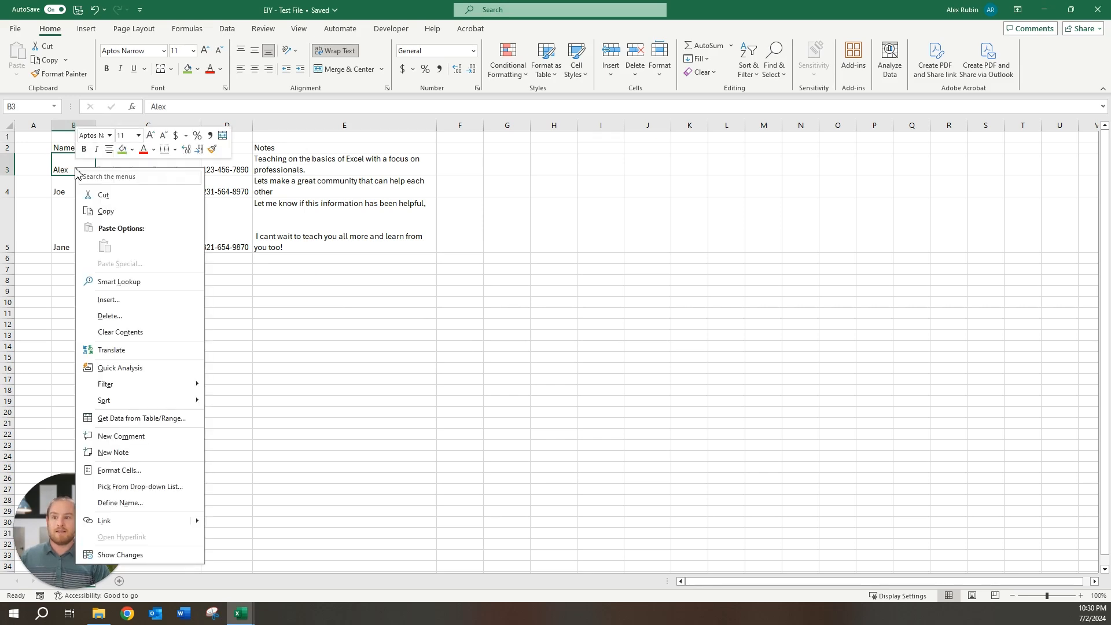
left_click(107, 211)
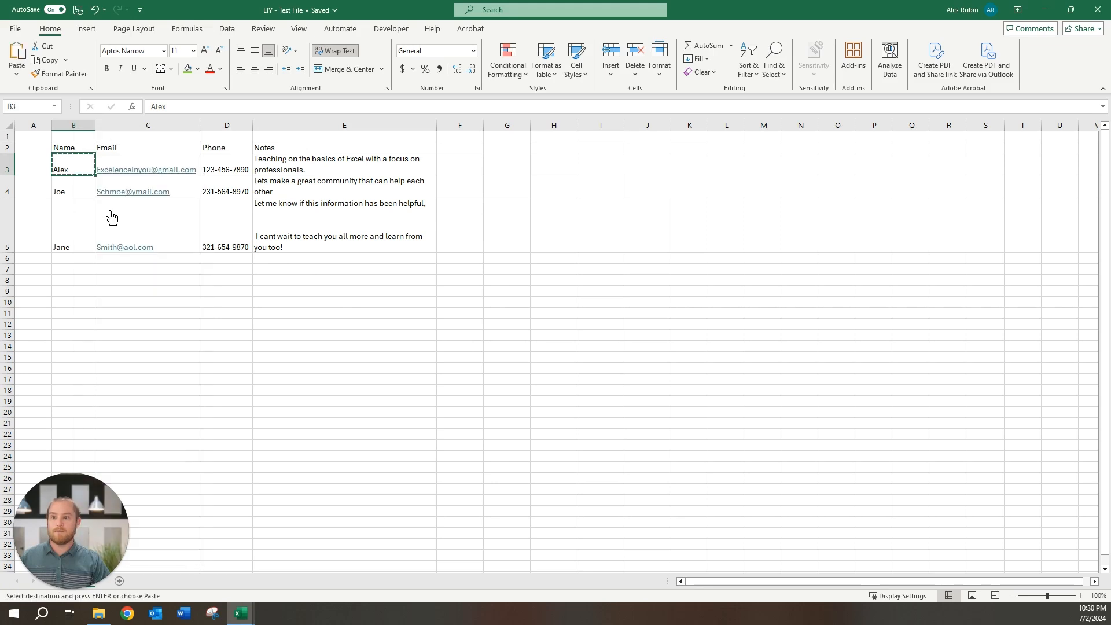
left_click(71, 280)
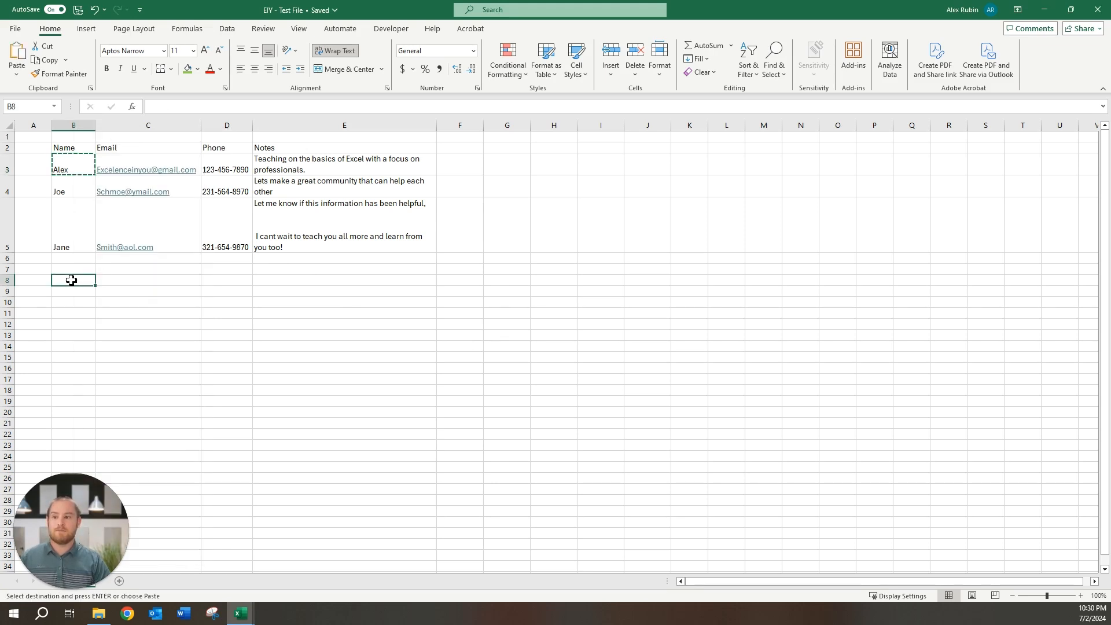
right_click(71, 280)
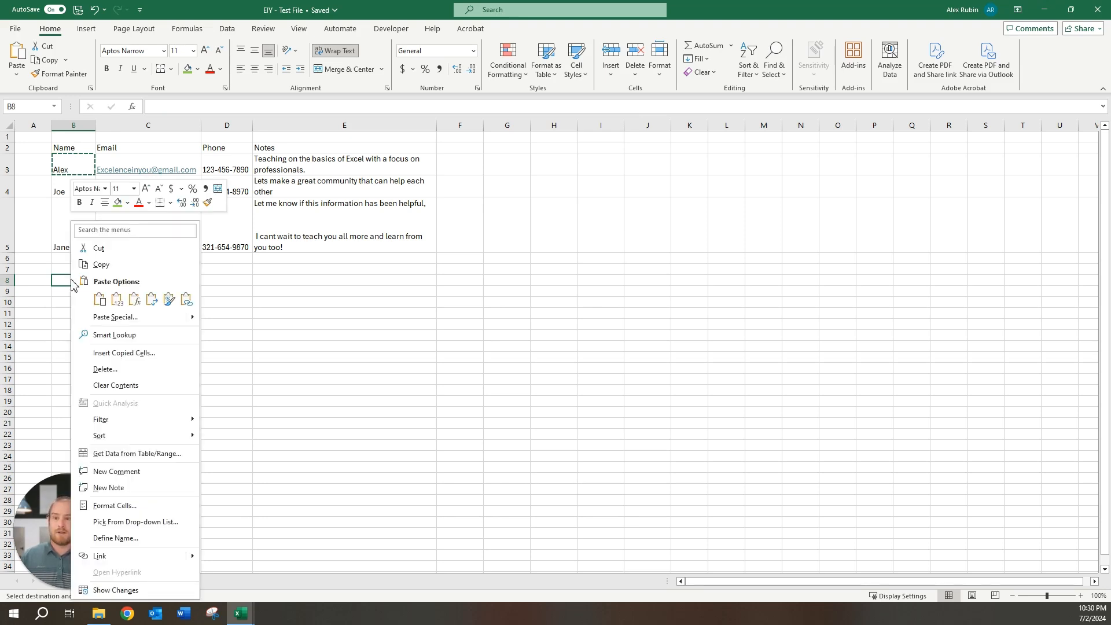
left_click(100, 299)
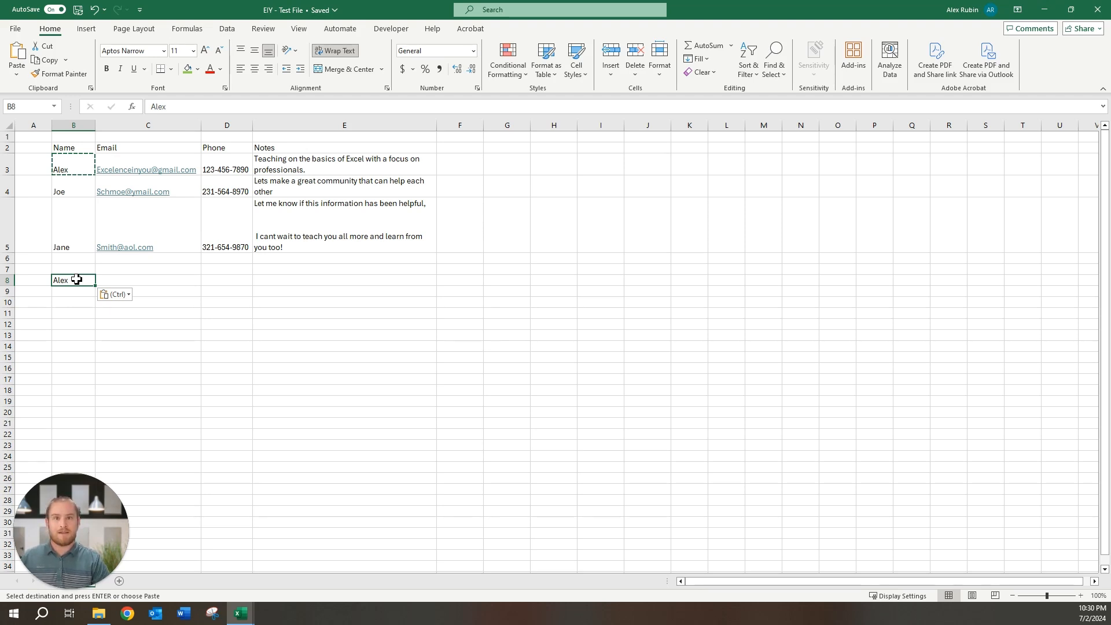
Step: Clear cell B8, copy the name in cell B3 into B8 again, and clear B8 once more
key("Delete")
left_click(81, 166)
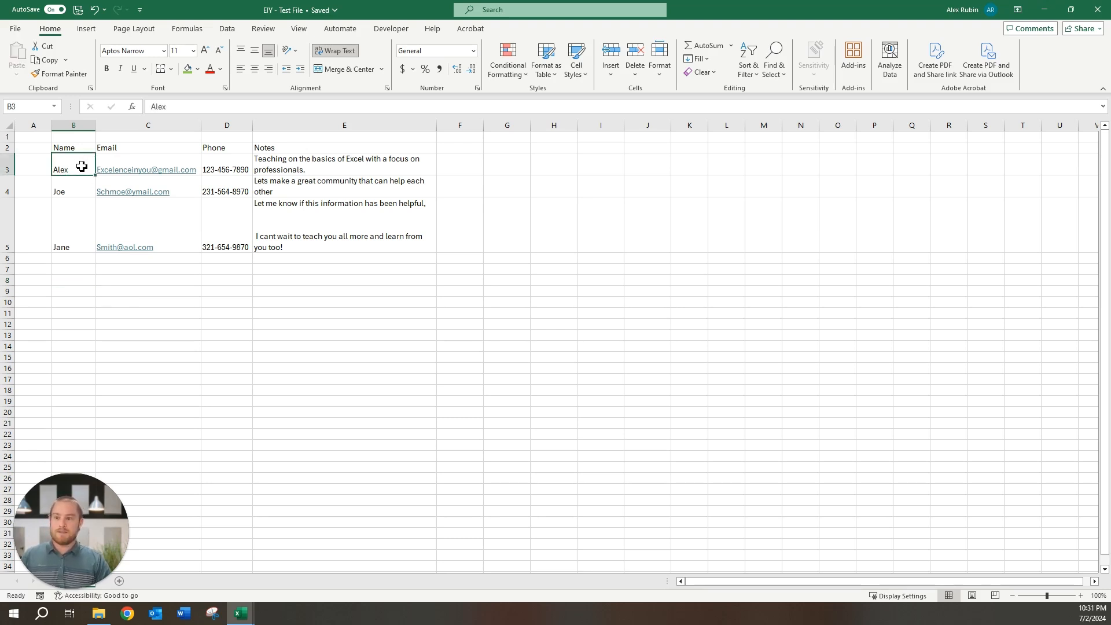
key("ctrl+c")
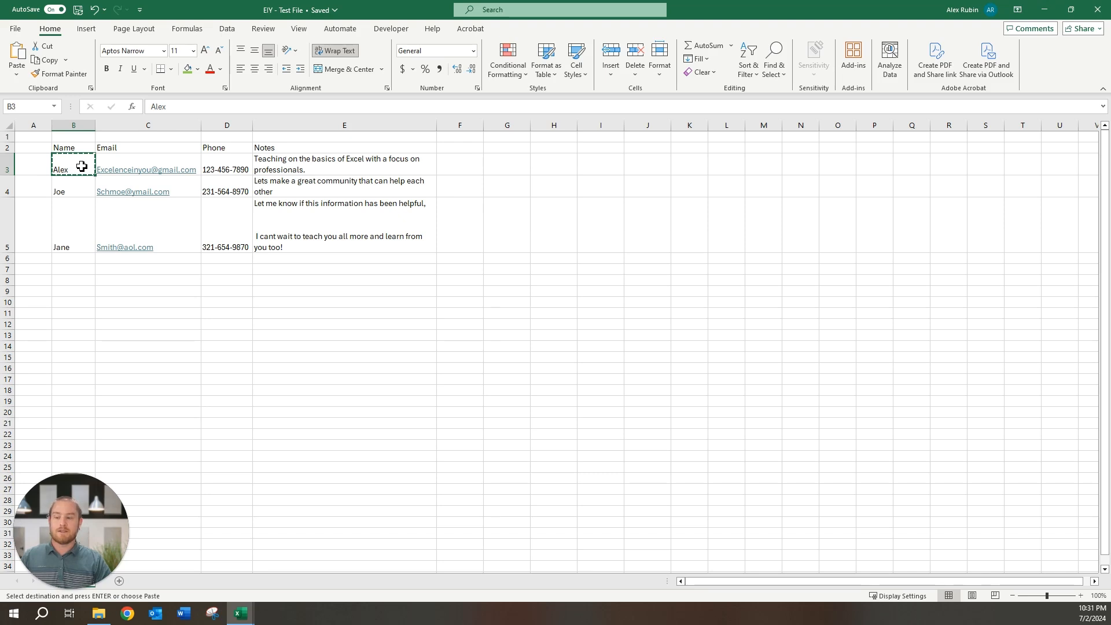
left_click(72, 280)
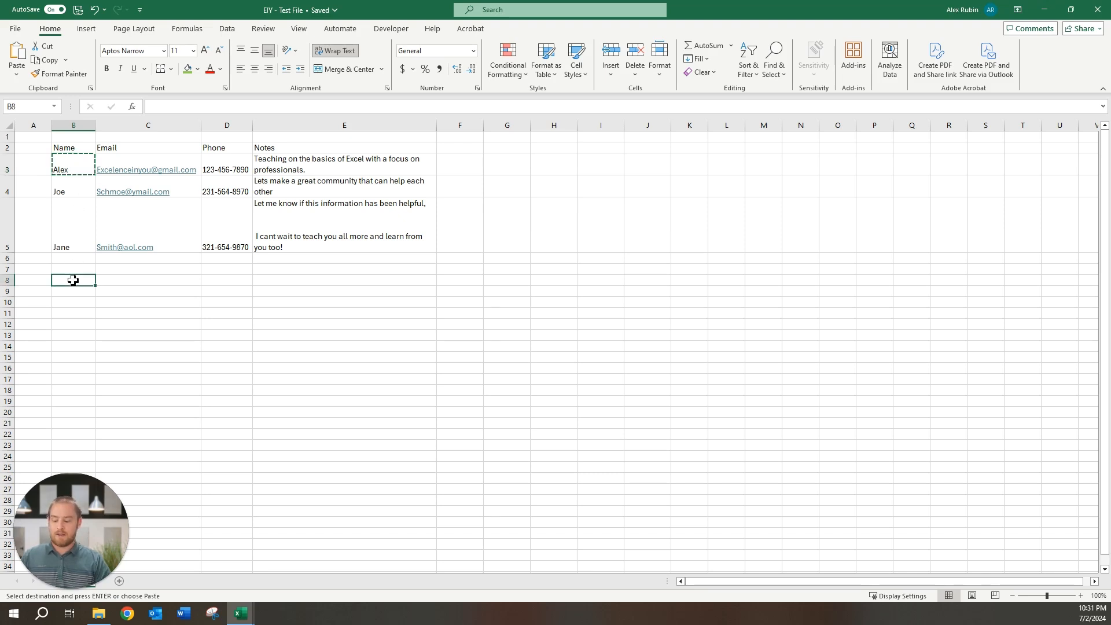
key("ctrl+v")
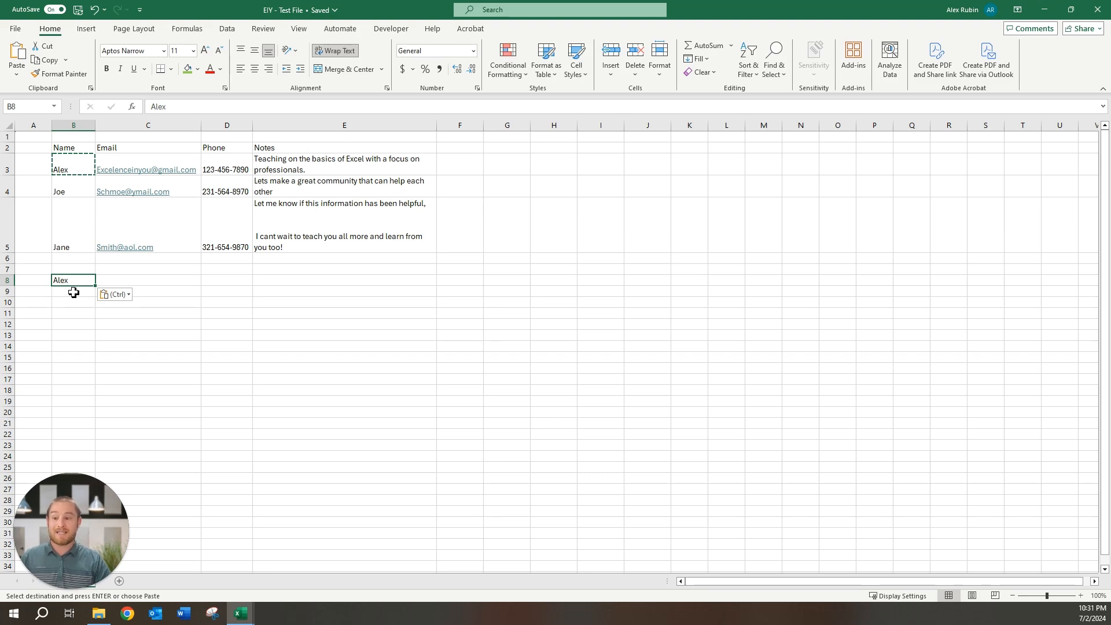
key("BackSpace")
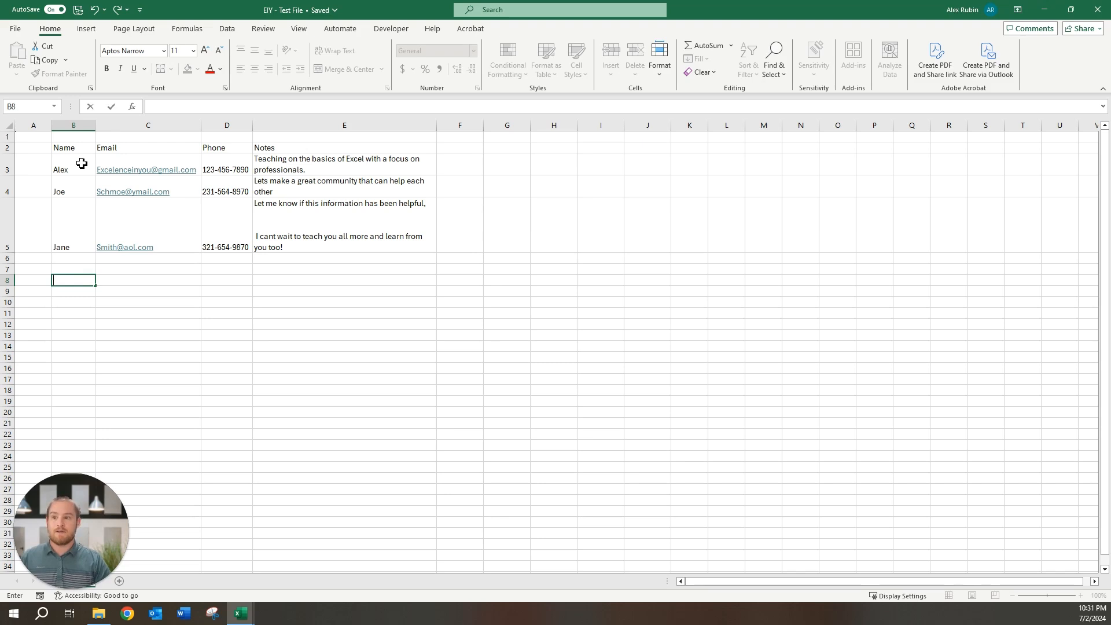
Step: Copy the names and emails in B3:C5 and paste them starting at cell B9
left_click_drag(82, 164, 174, 242)
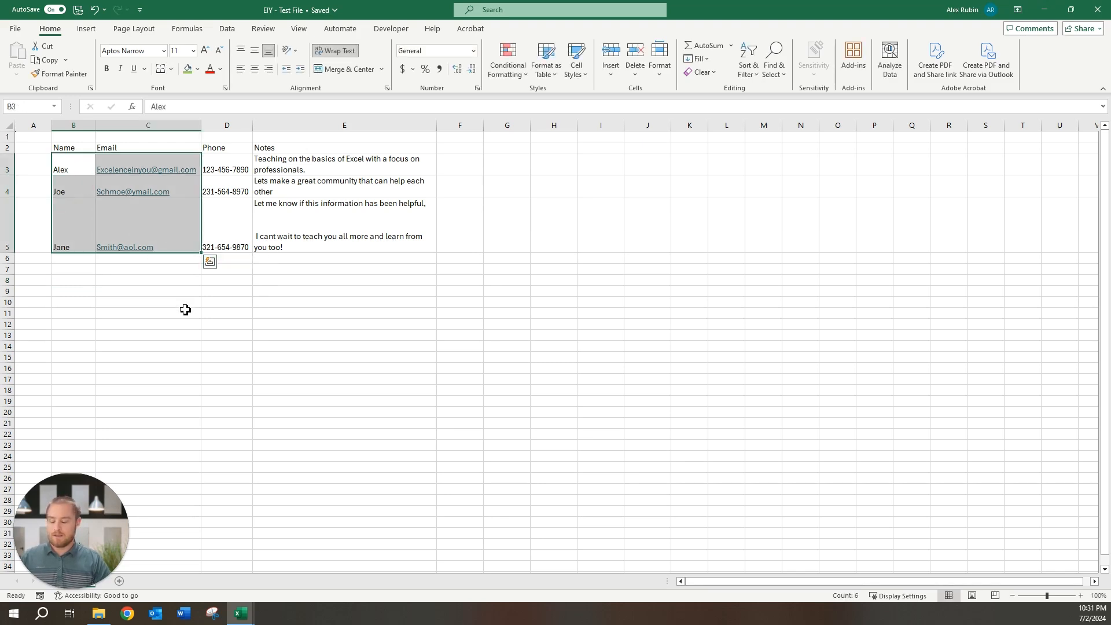
key("ctrl+c")
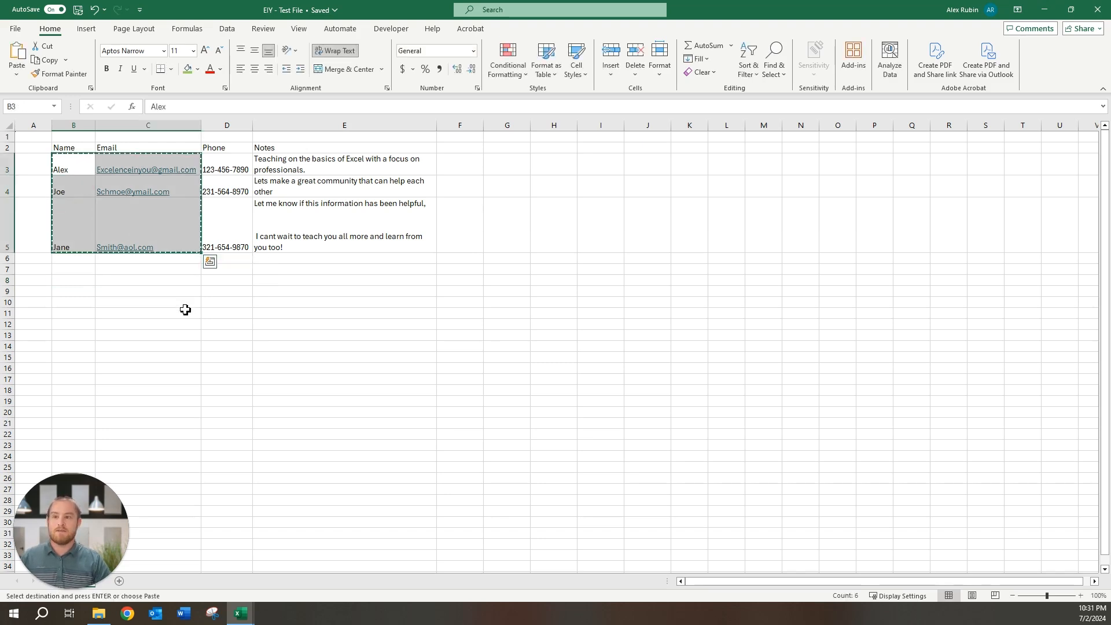
left_click(83, 291)
key("ctrl+v")
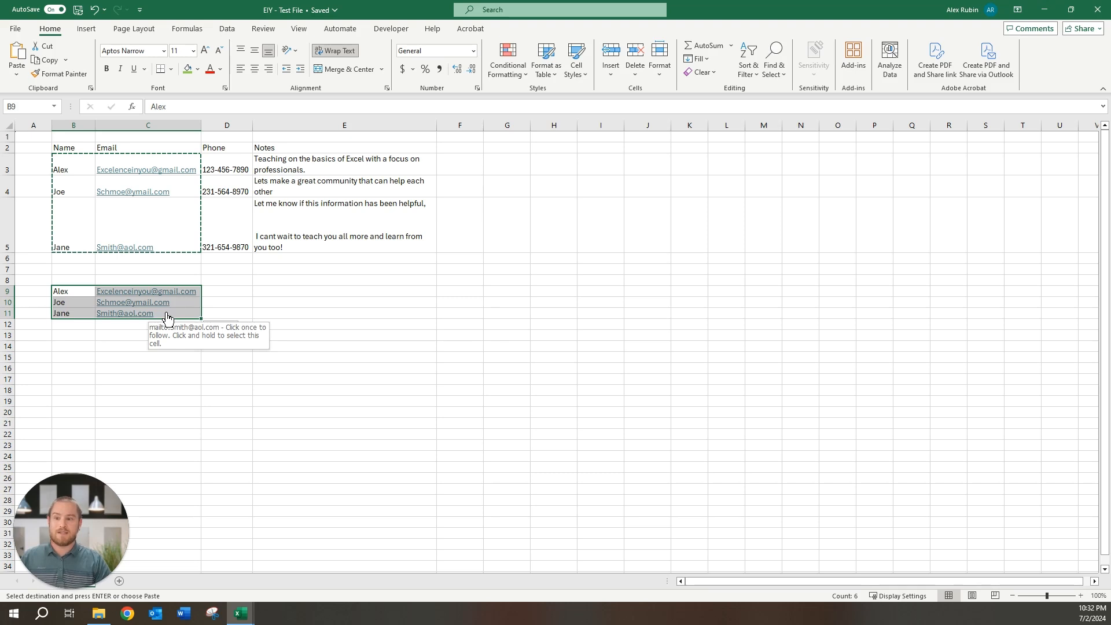
Step: Paste the copied names and emails again starting at cell F8, and undo both pastes
left_click(463, 281)
key("ctrl+v")
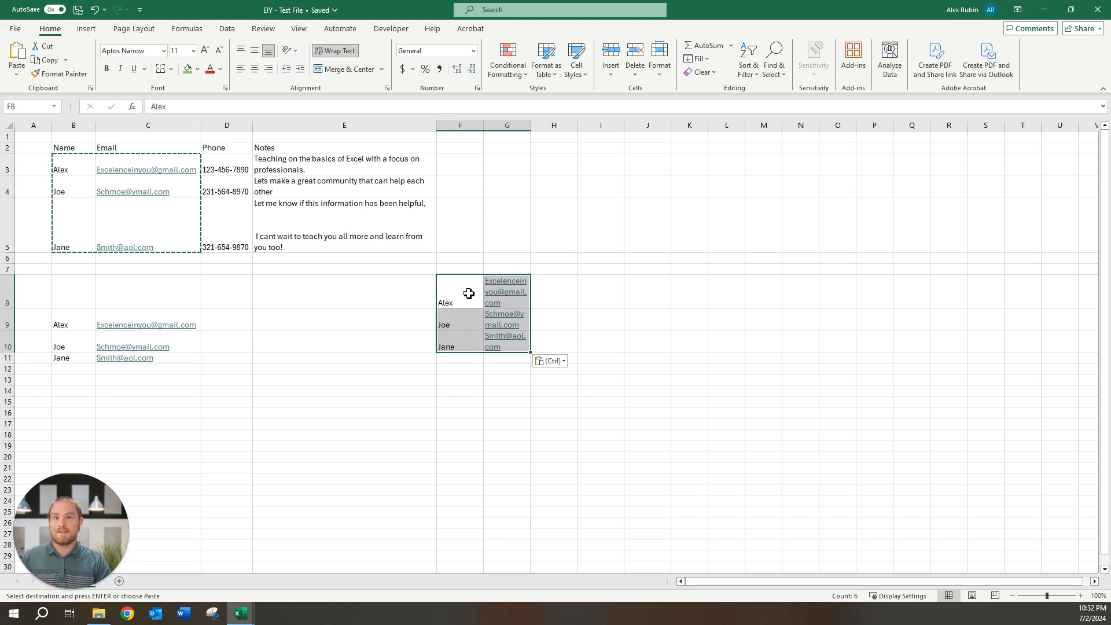
key("ctrl+z")
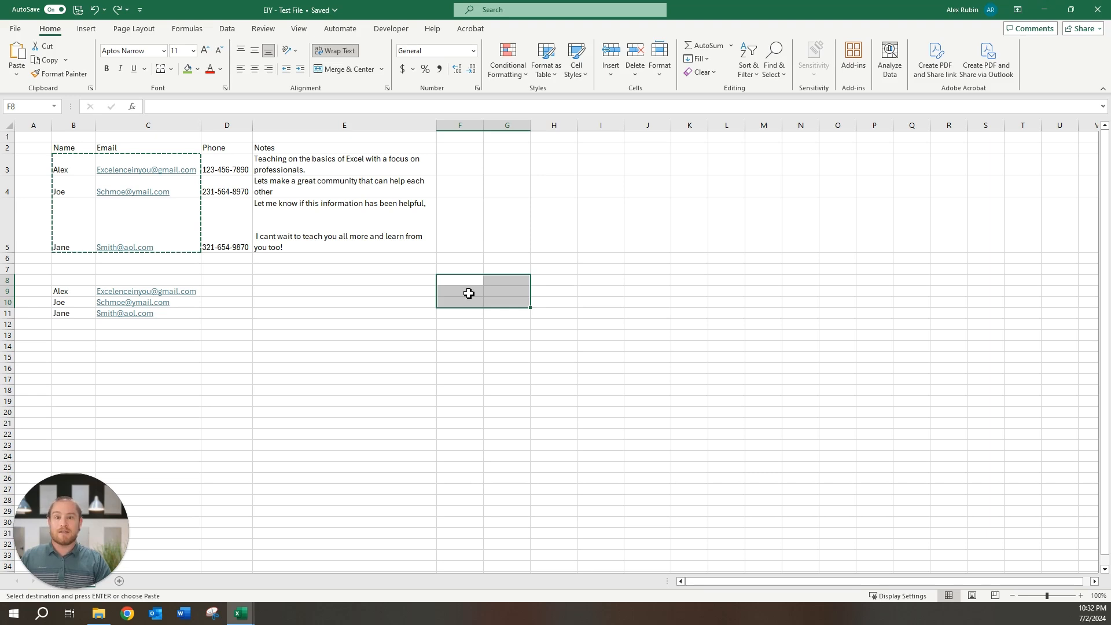
key("ctrl+z")
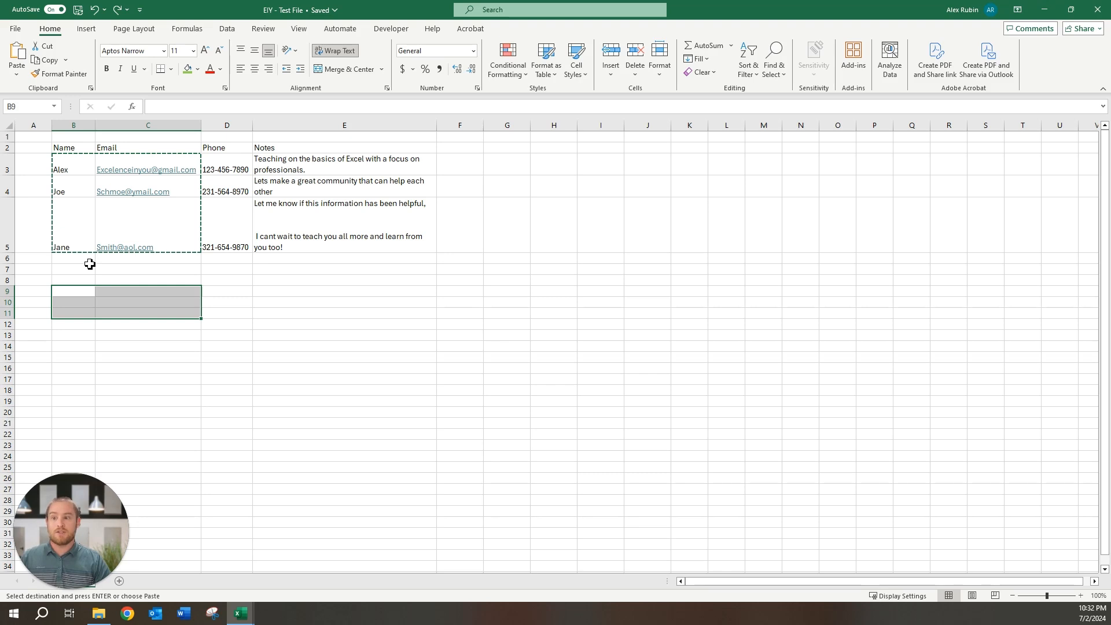
Step: Try to paste the copied range onto the non-adjacent cells D3 and E5 together
left_click(225, 167)
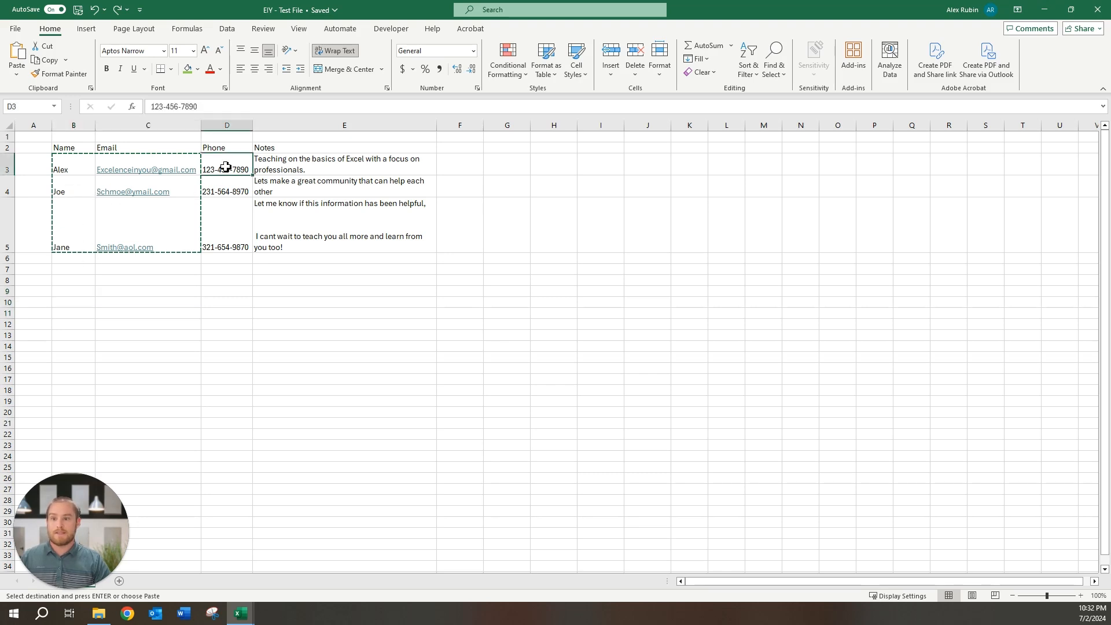
left_click(309, 235, "ctrl")
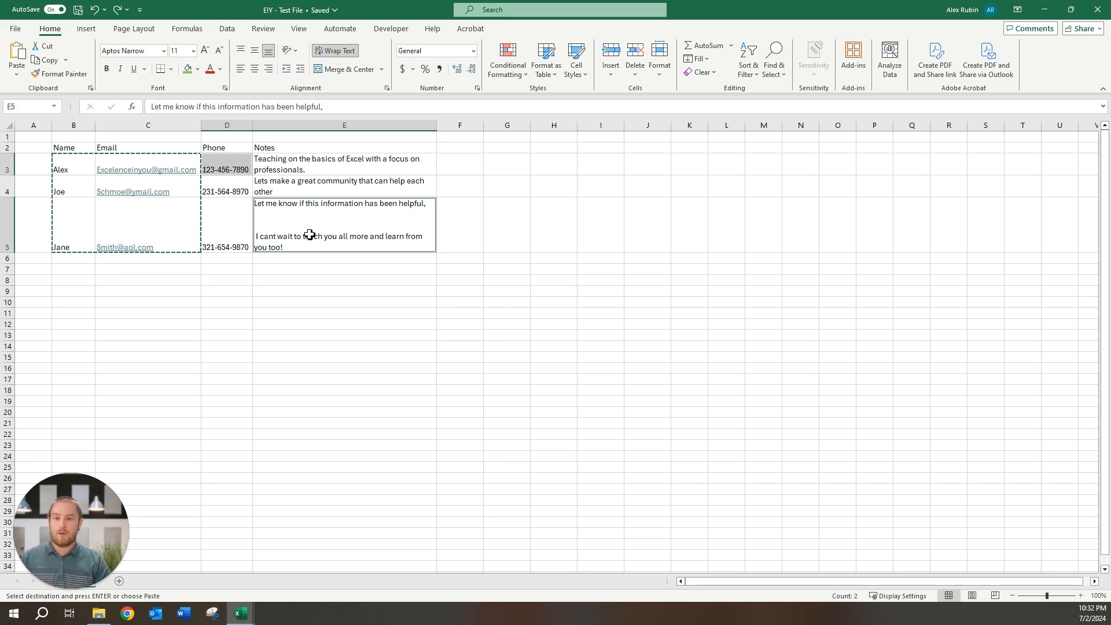
key("ctrl+v")
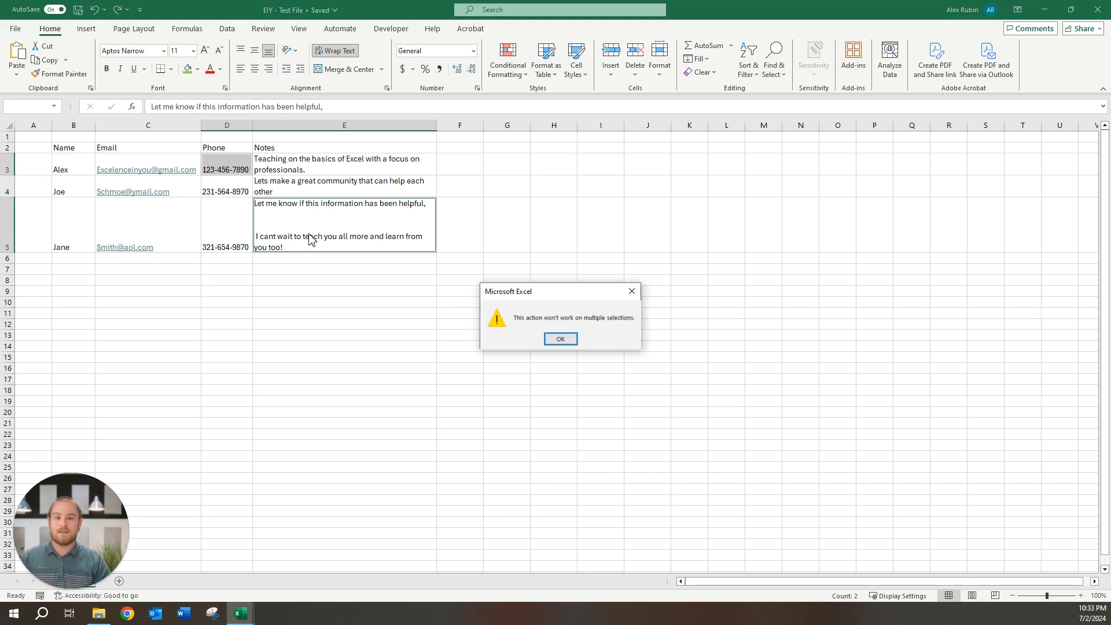
left_click(561, 340)
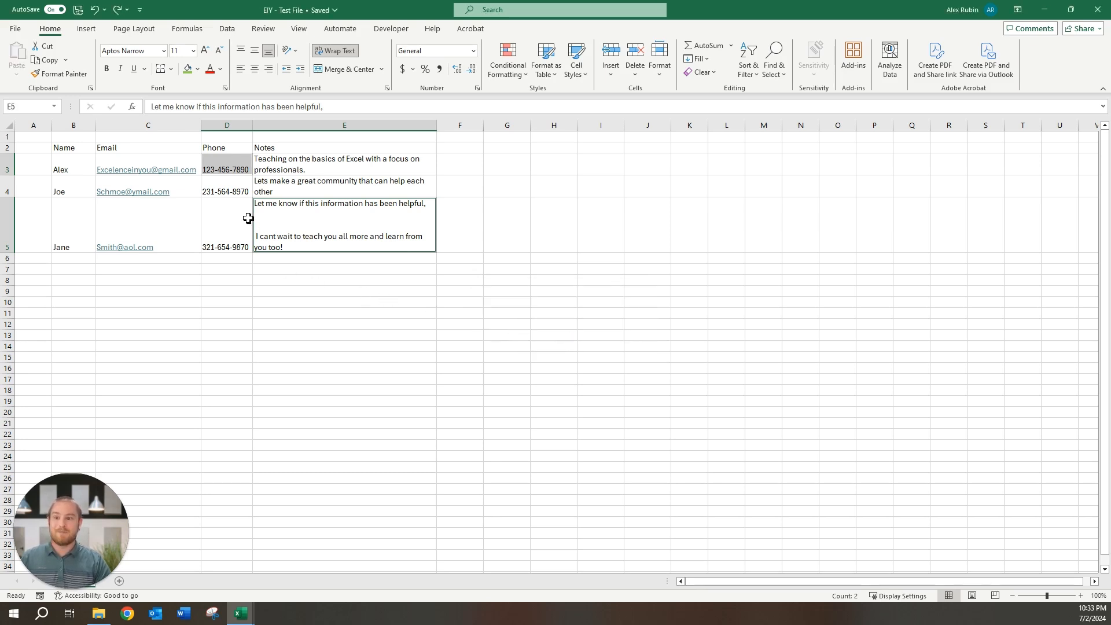
Step: Copy the non-adjacent ranges B3:B5 and D3:D5 together, paste them starting at cell B8, and undo the paste
left_click(68, 168)
left_click_drag(68, 168, 74, 215)
left_click_drag(222, 166, 225, 229)
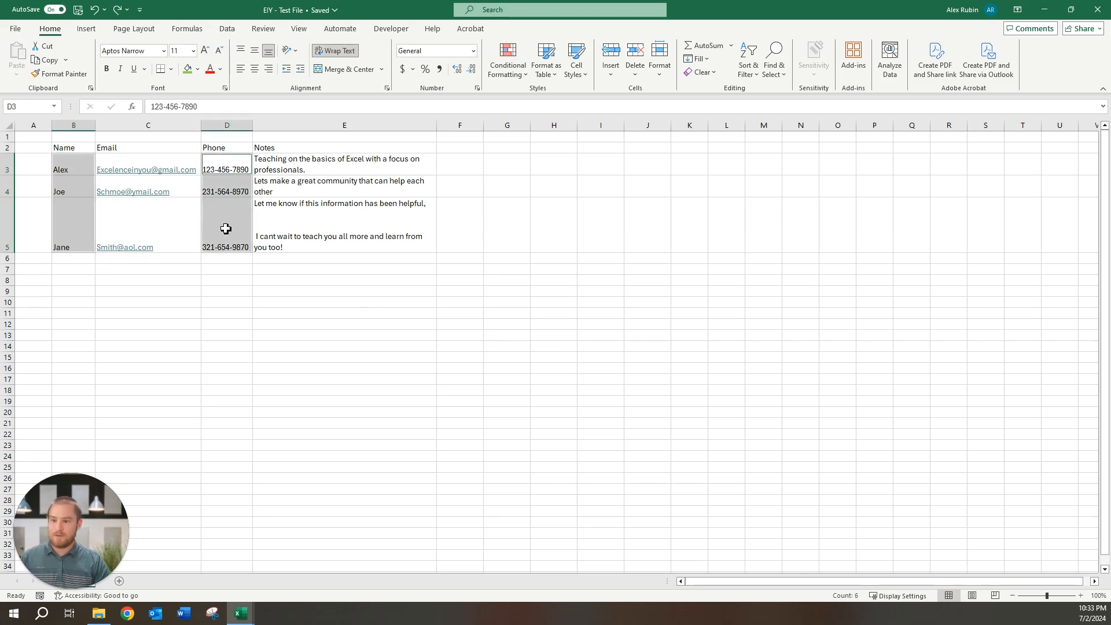
key("ctrl+c")
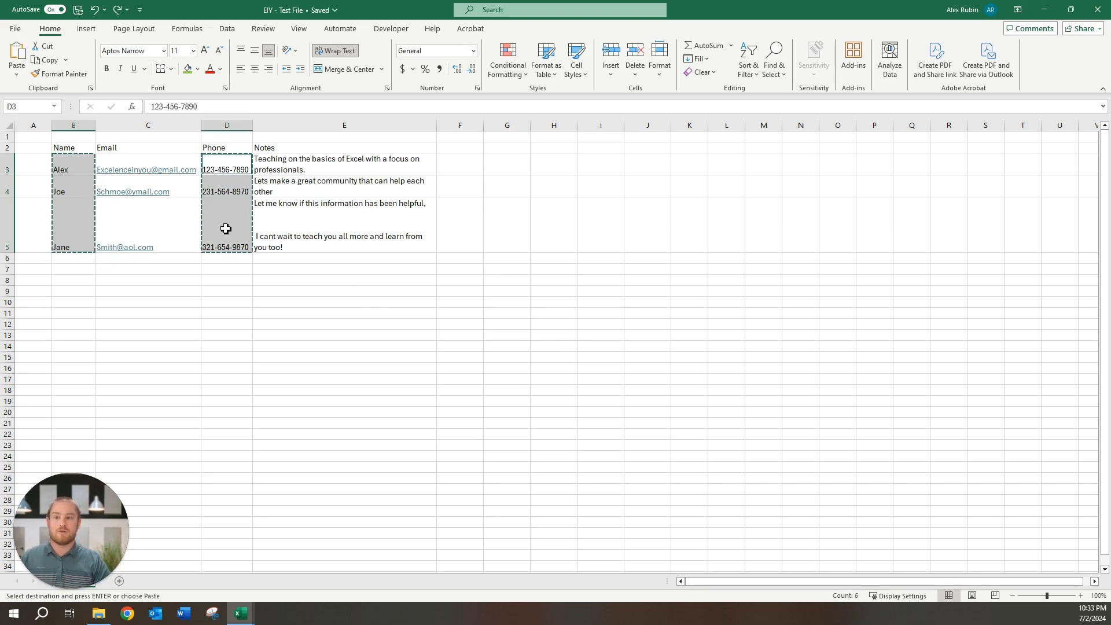
left_click(73, 281)
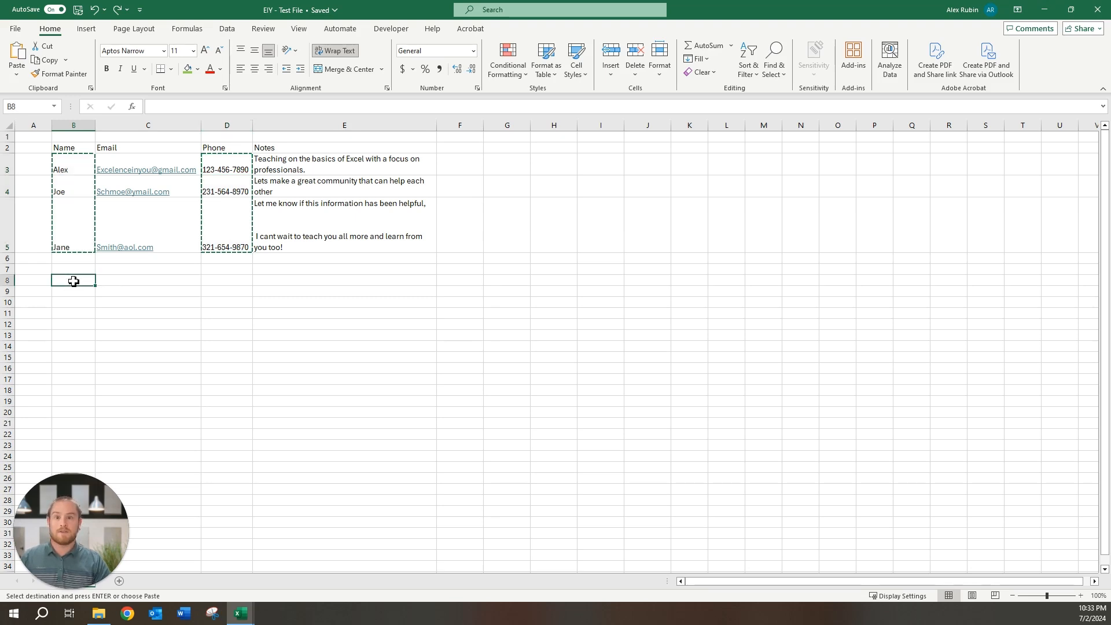
key("ctrl+v")
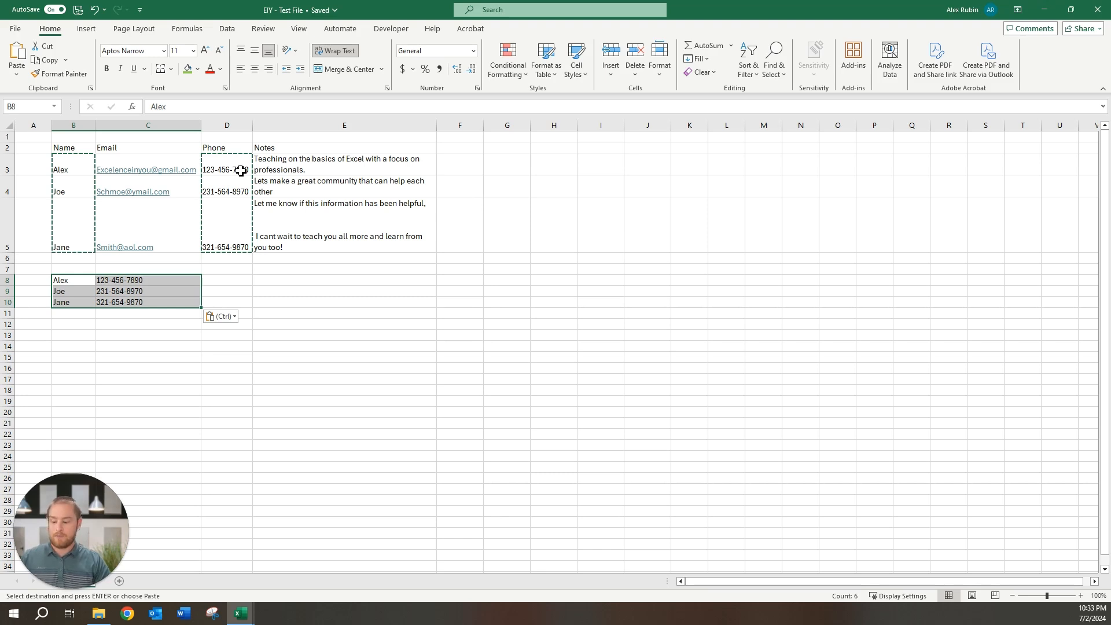
key("ctrl+z")
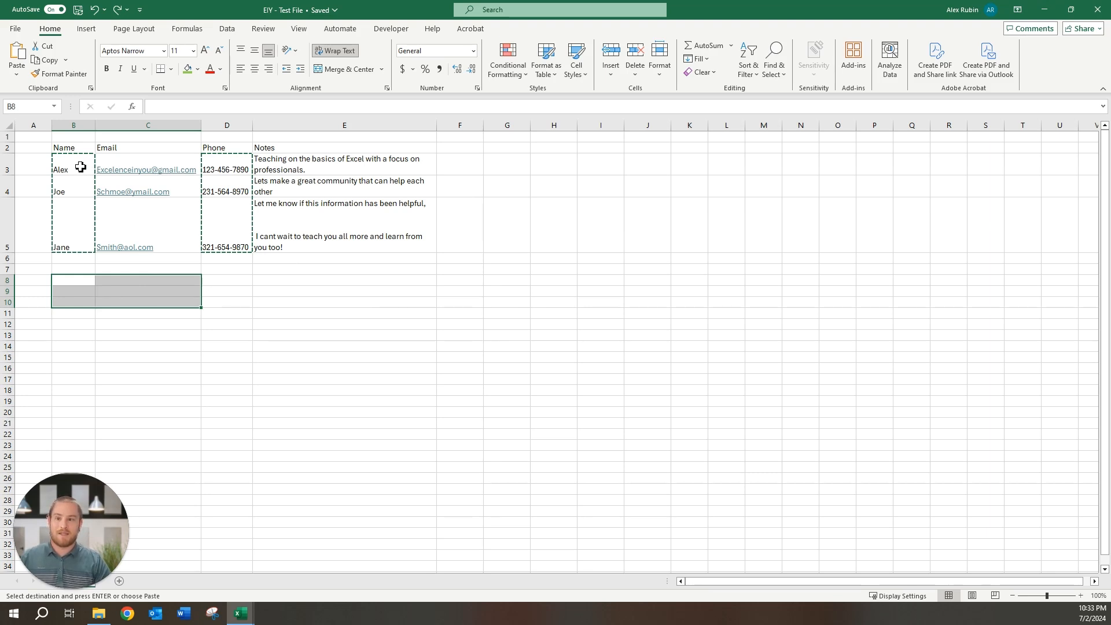
Step: Try to cut the non-adjacent name and phone ranges B3:B5 and D3:D5 together, and clear the selection
left_click_drag(77, 168, 77, 231)
left_click(220, 165, "ctrl")
left_click_drag(222, 197, 221, 231)
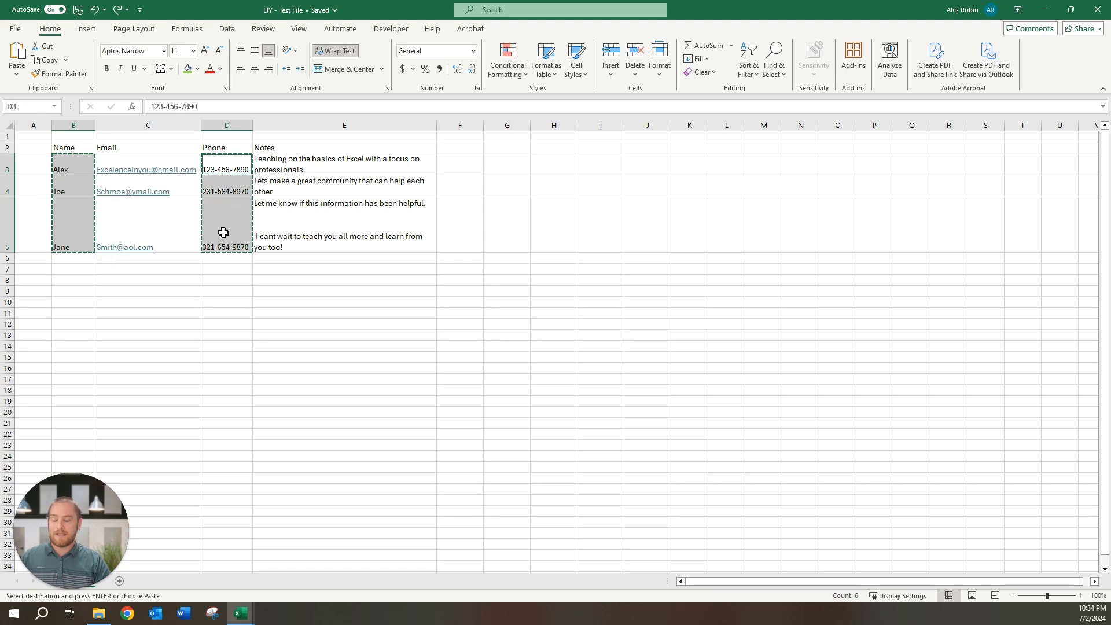
right_click(74, 166)
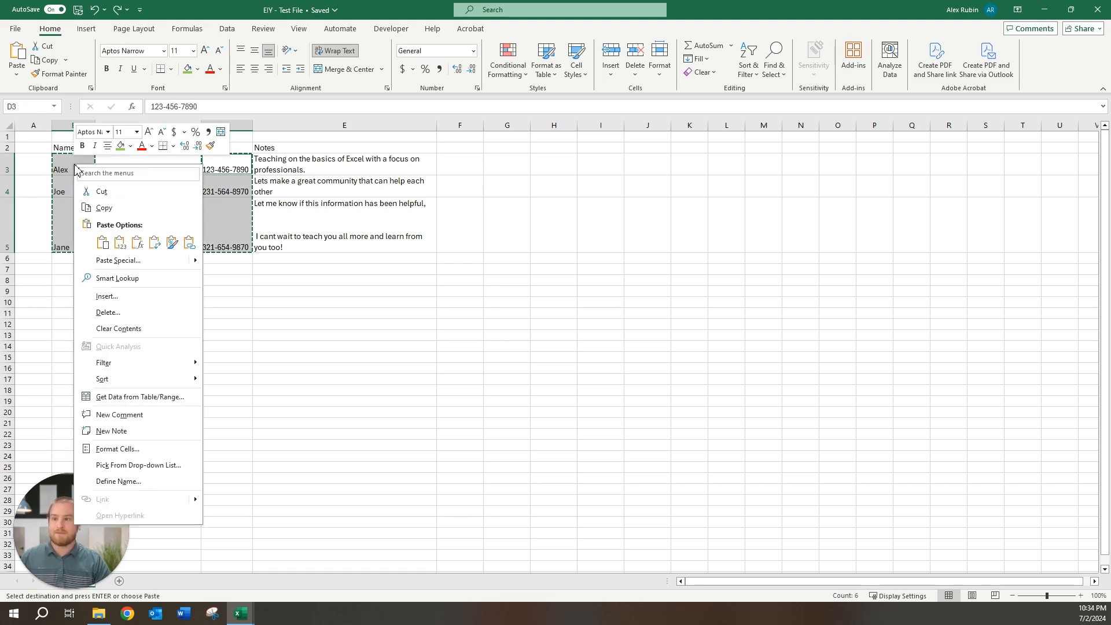
left_click(117, 198)
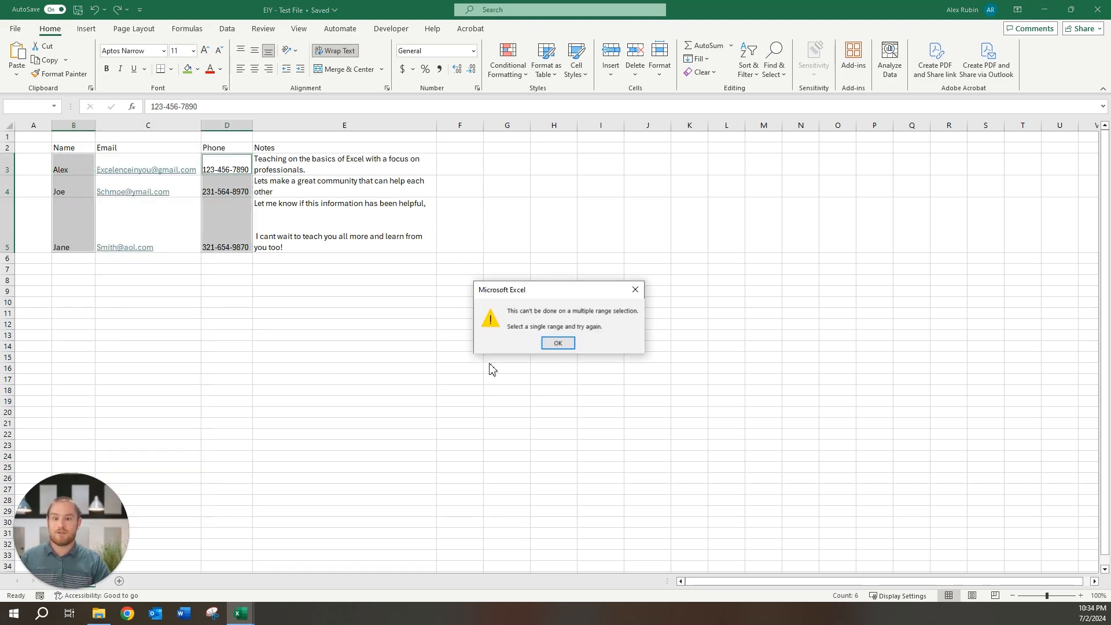
left_click(557, 343)
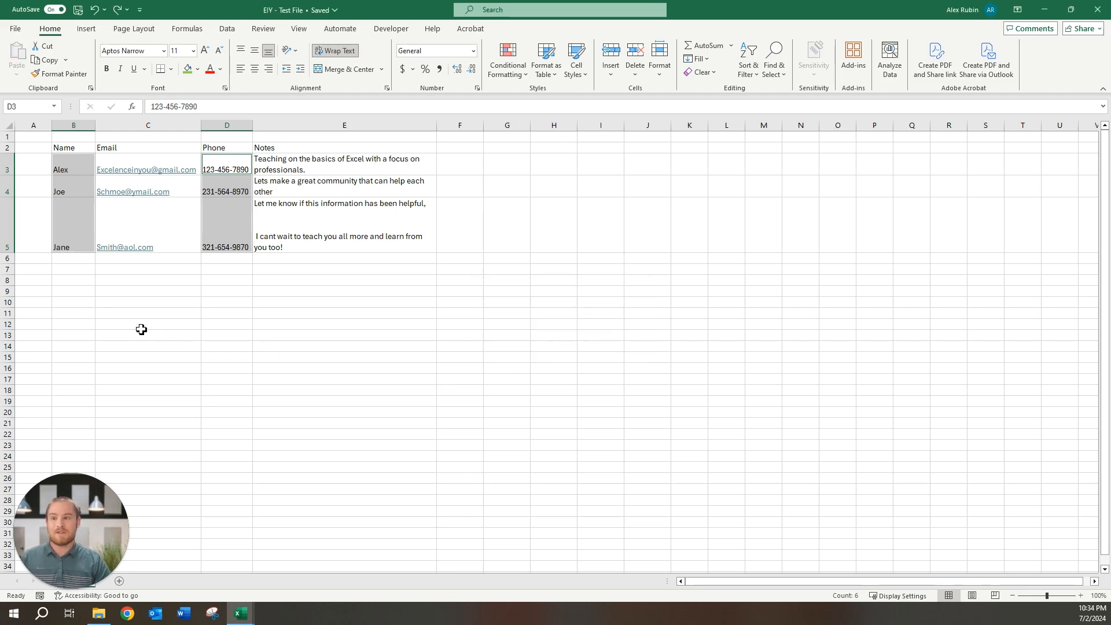
left_click(105, 280)
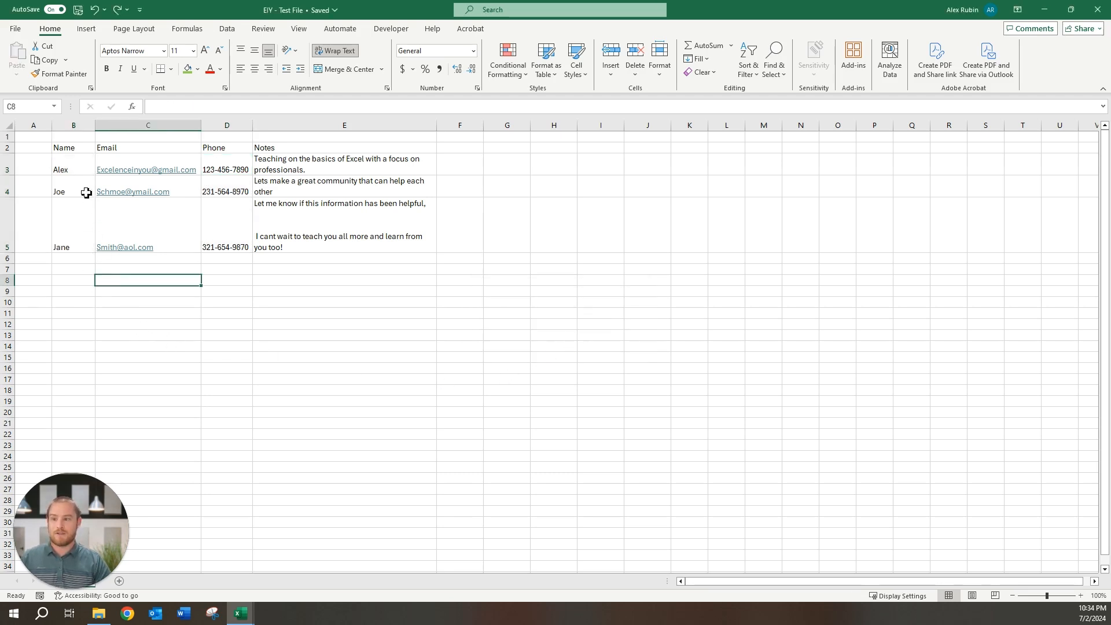
Step: Cut the names and emails in B3:C5, paste them starting at cell B9, and undo the move
left_click_drag(82, 166, 160, 229)
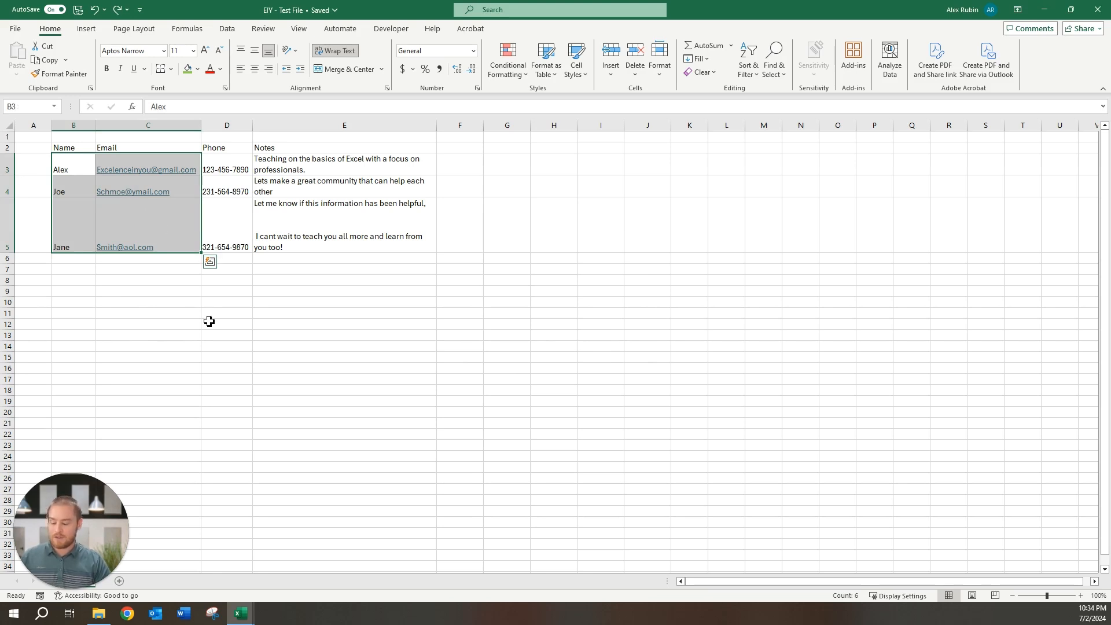
key("ctrl+c")
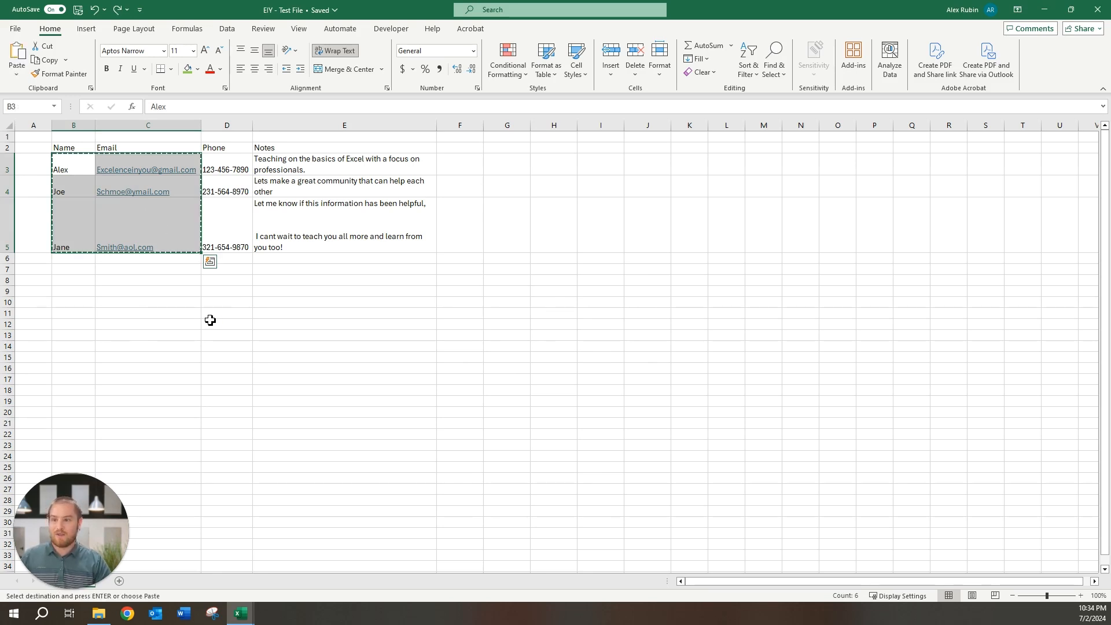
left_click(75, 295)
key("ctrl+v")
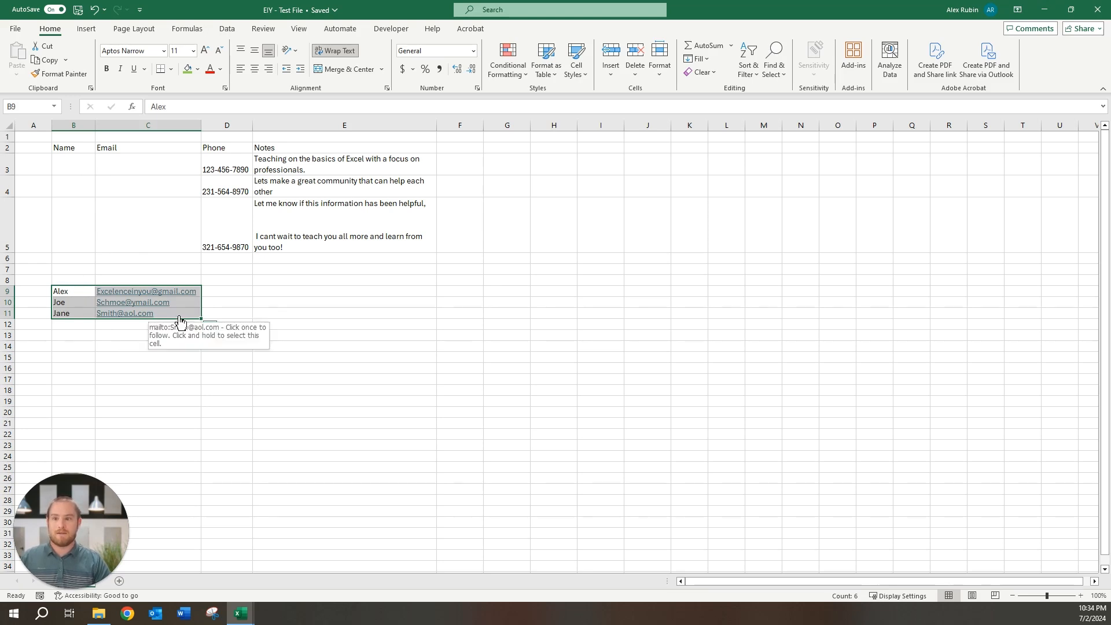
key("ctrl+z")
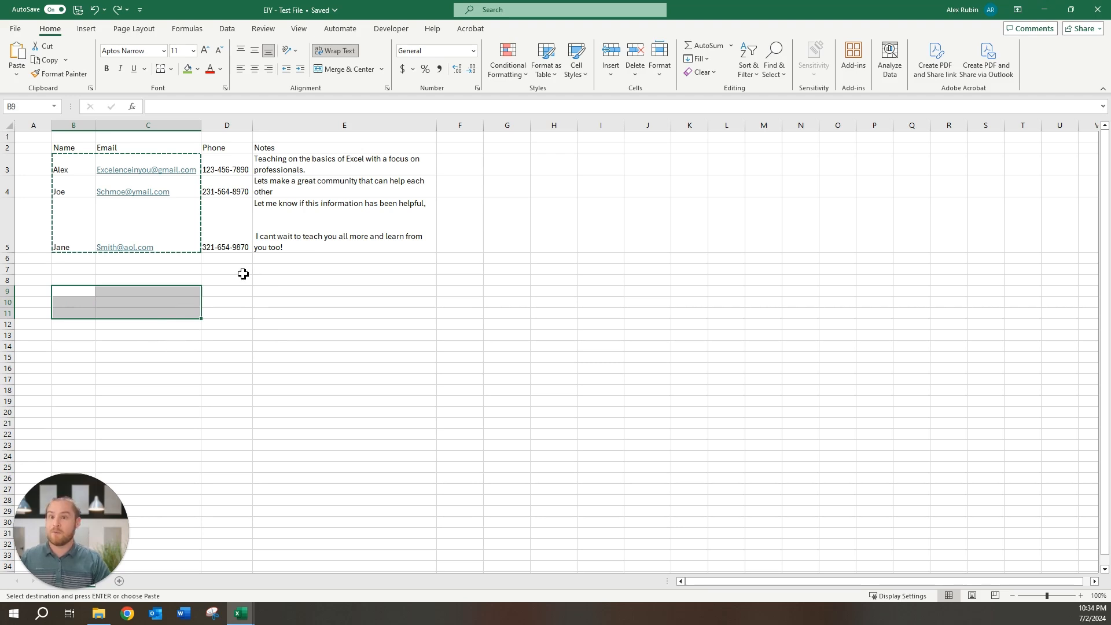
Step: Copy the entire Name column B and paste it into column G
left_click(73, 122)
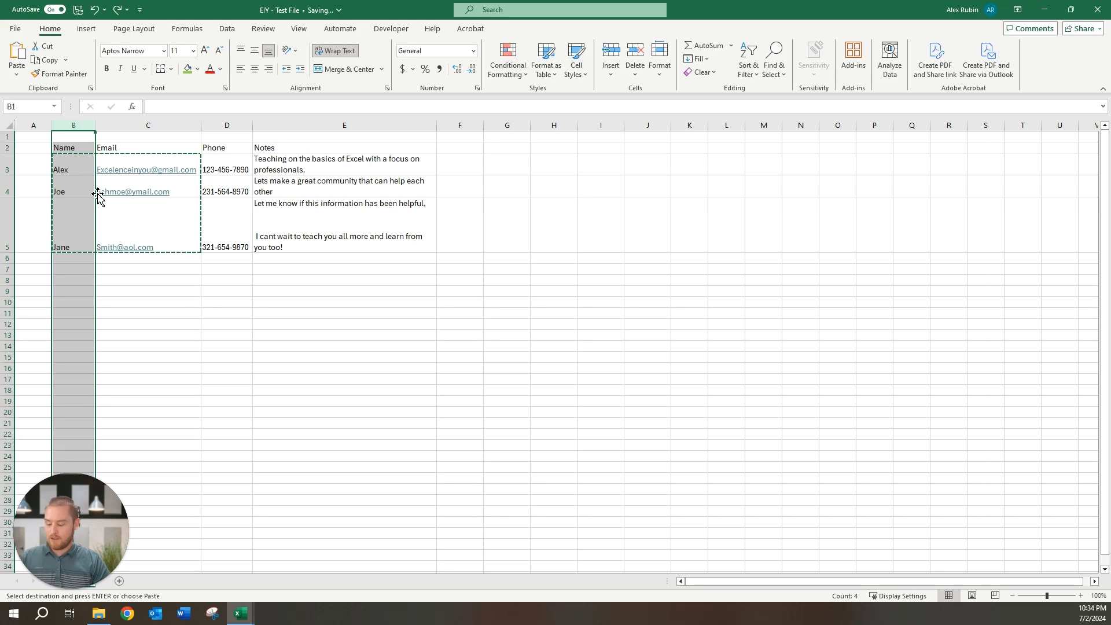
key("ctrl+c")
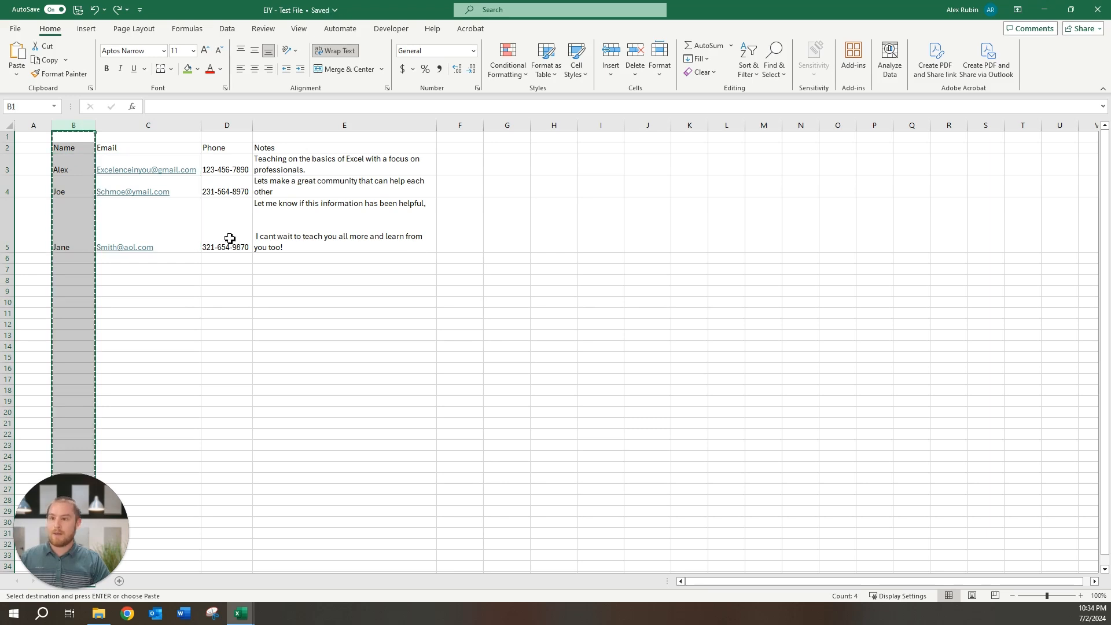
left_click(509, 137)
key("ctrl+v")
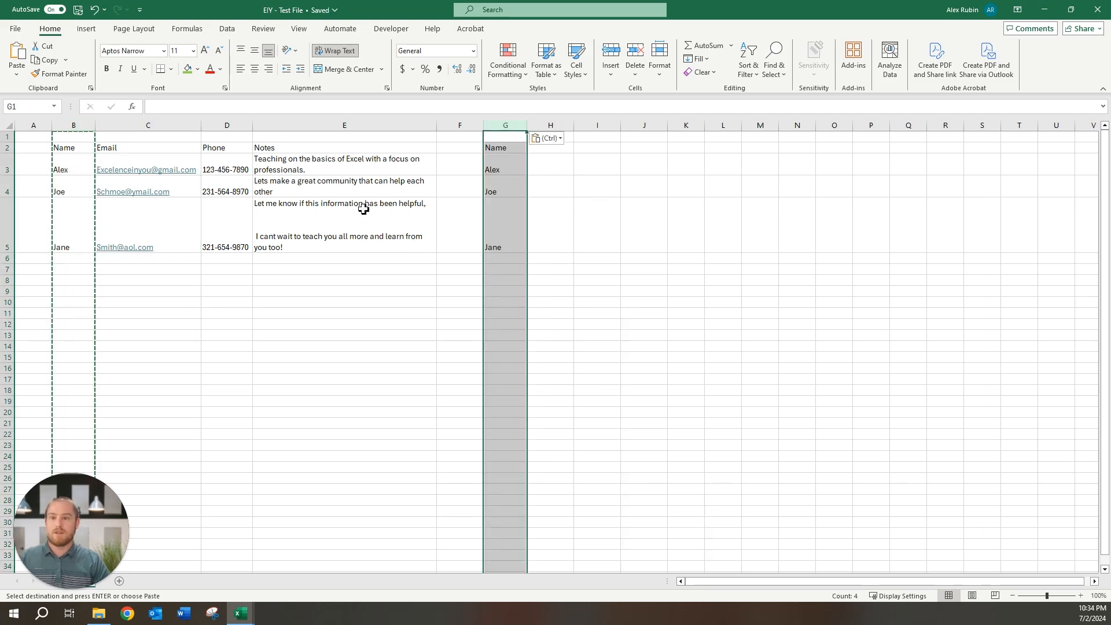
Step: Cut the entire Phone and Notes columns D:E and paste them into columns H:I
left_click_drag(218, 124, 318, 124)
key("ctrl+c")
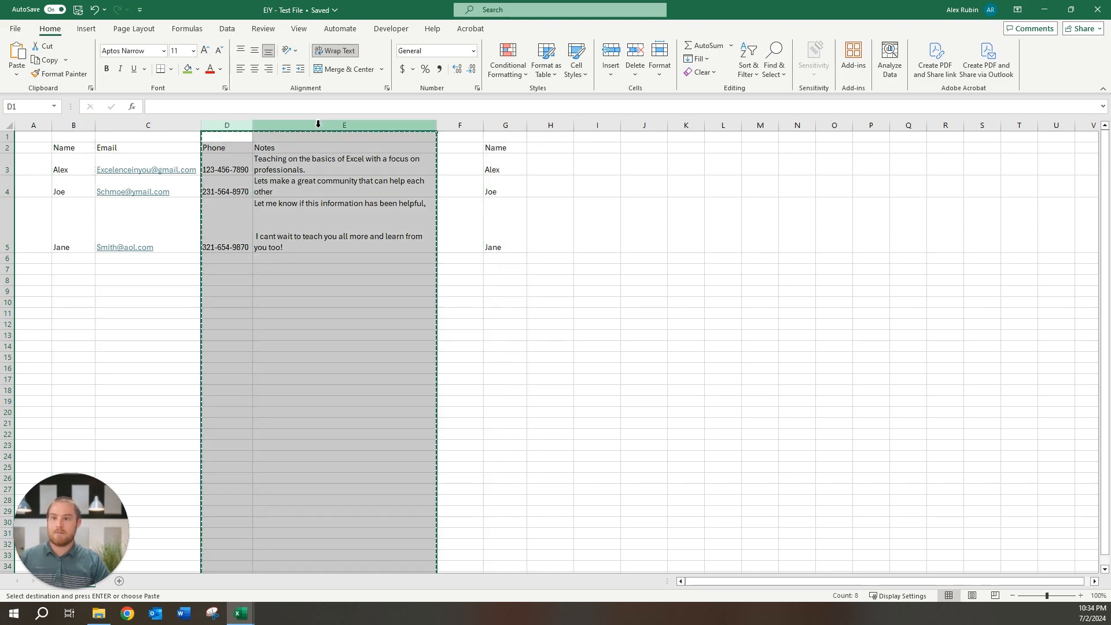
left_click(559, 139)
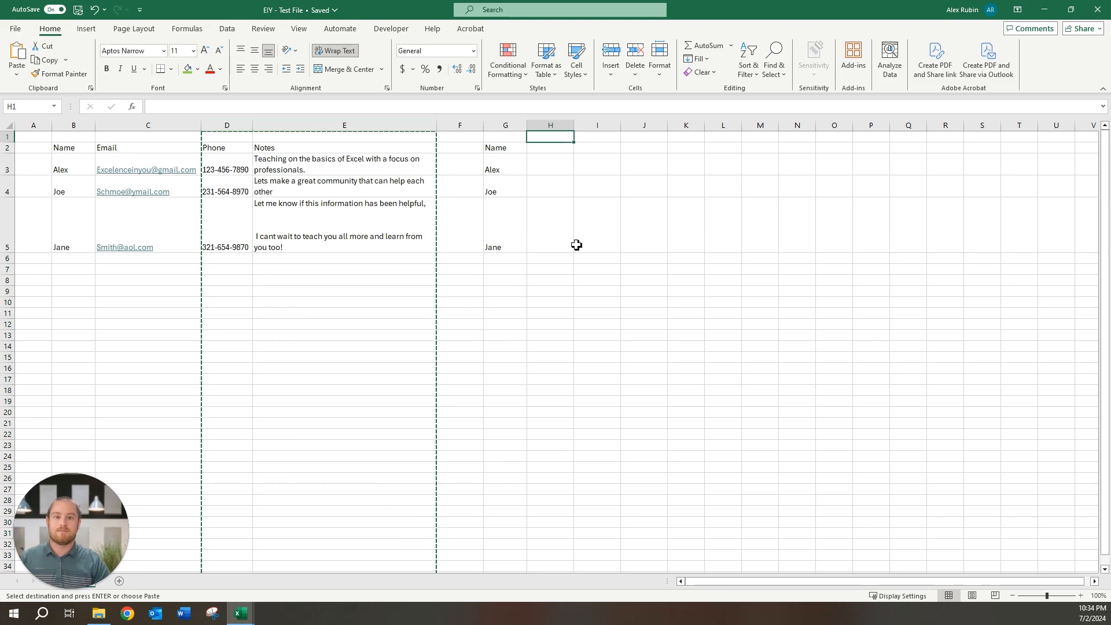
key("ctrl+v")
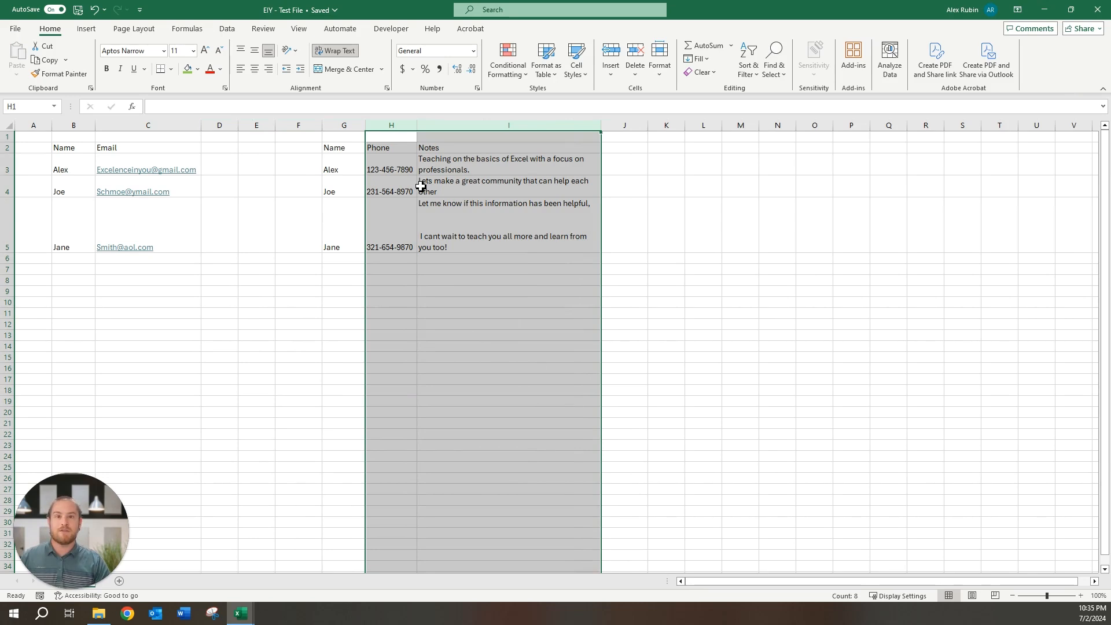
Step: Undo the Phone and Notes column move and the Name column paste
key("ctrl+z")
key("ctrl+z")
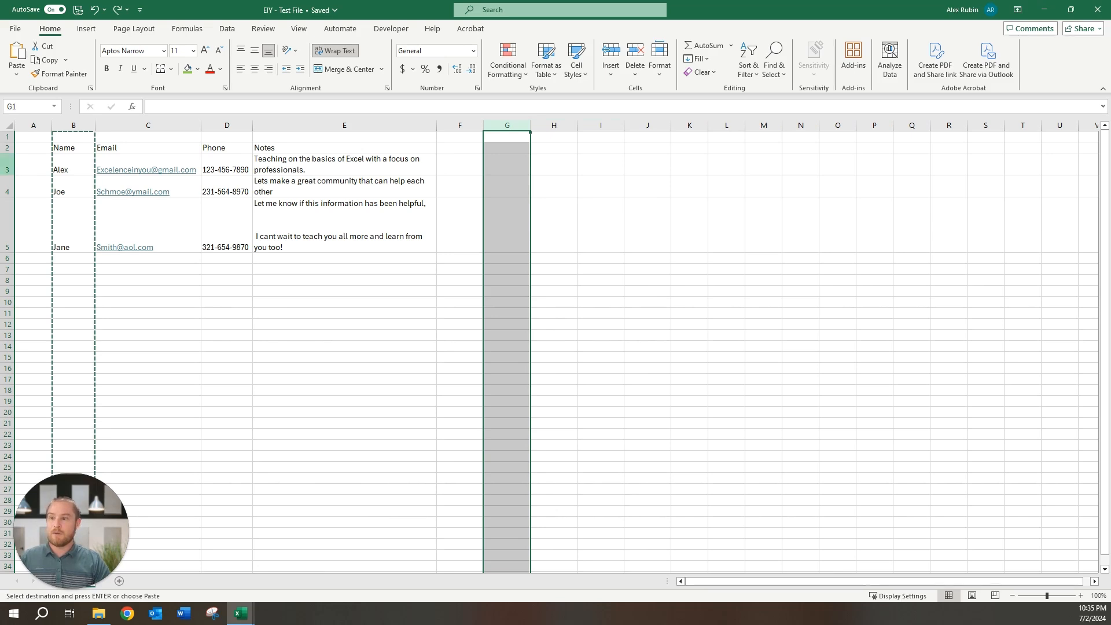
Step: Copy the entire row 3, paste it into row 6, and undo the paste
left_click(8, 166)
key("ctrl+c")
left_click(42, 258)
key("ctrl+v")
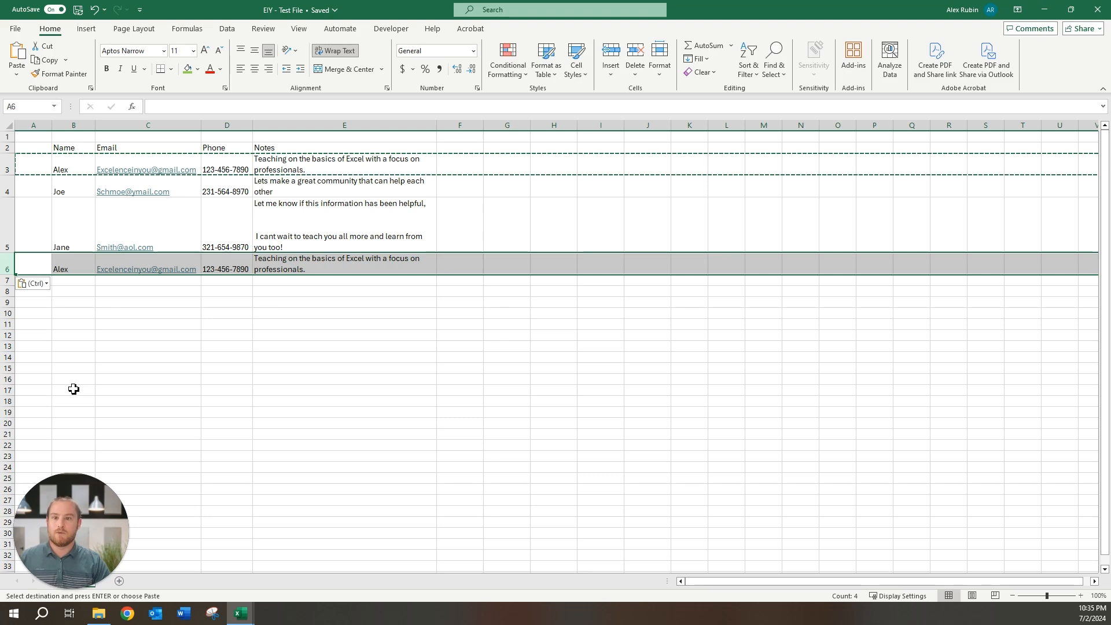
key("ctrl+z")
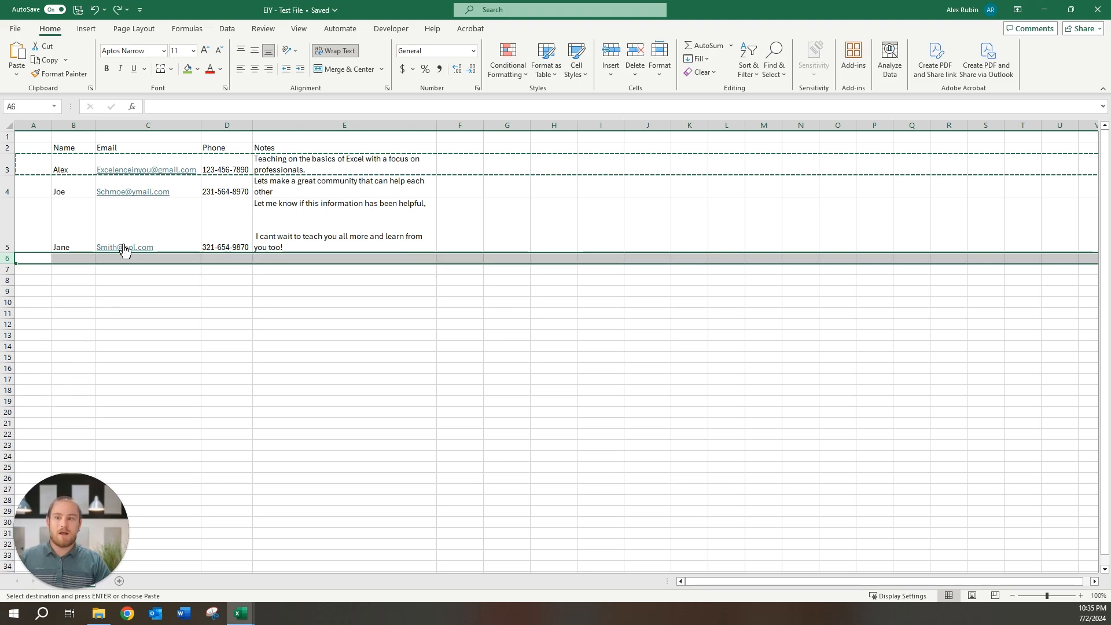
Step: Copy the single name cell B3, paste it across the entire row 8, and undo the paste
left_click(73, 167)
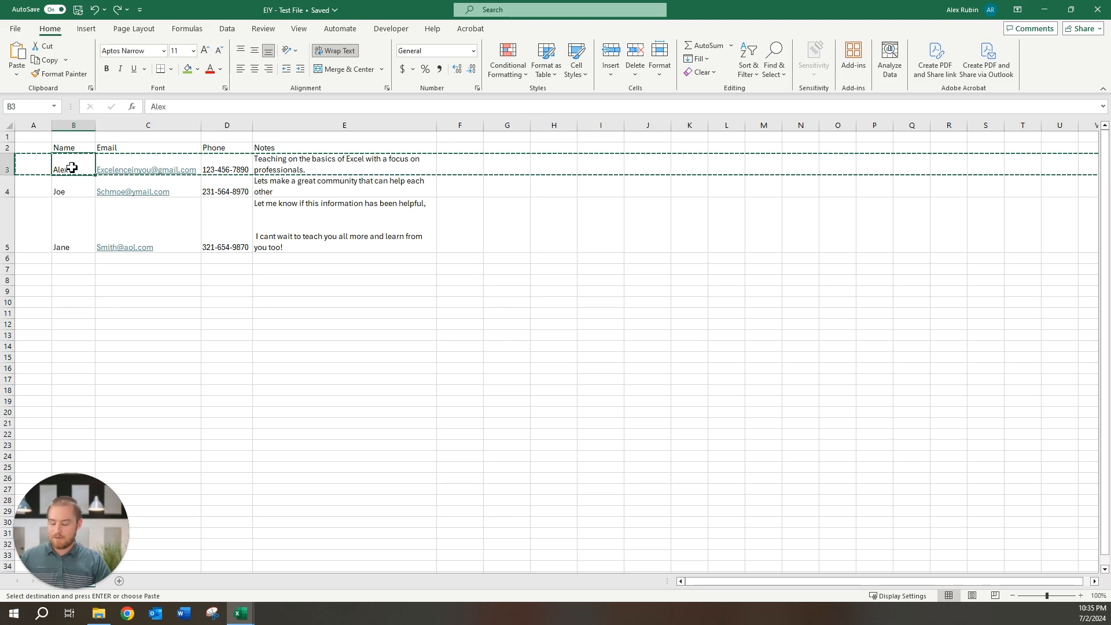
key("ctrl+c")
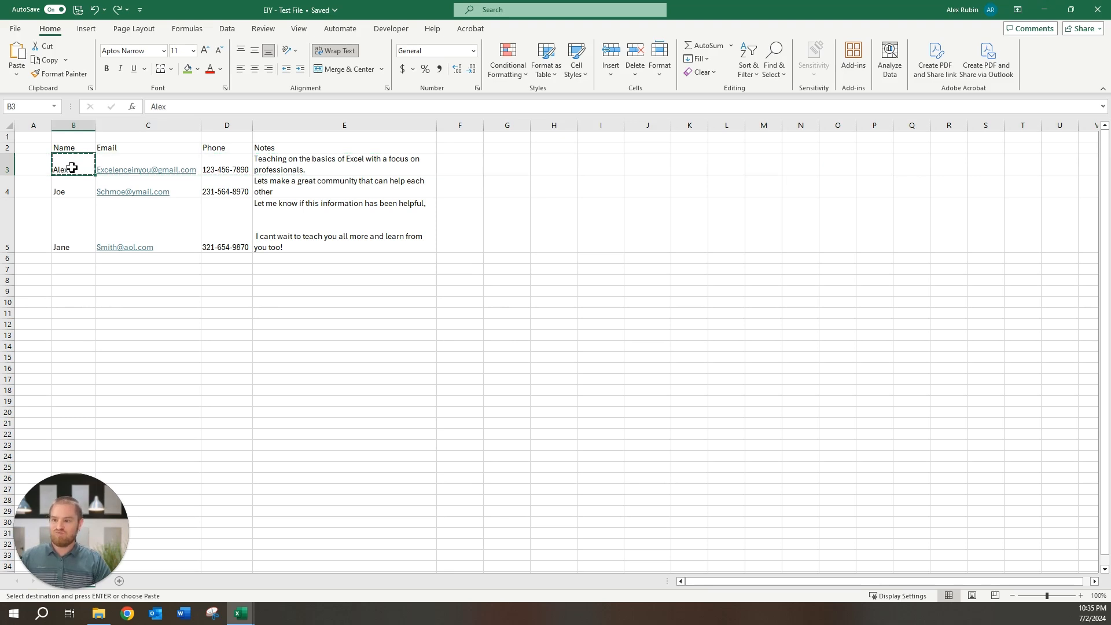
left_click(9, 281)
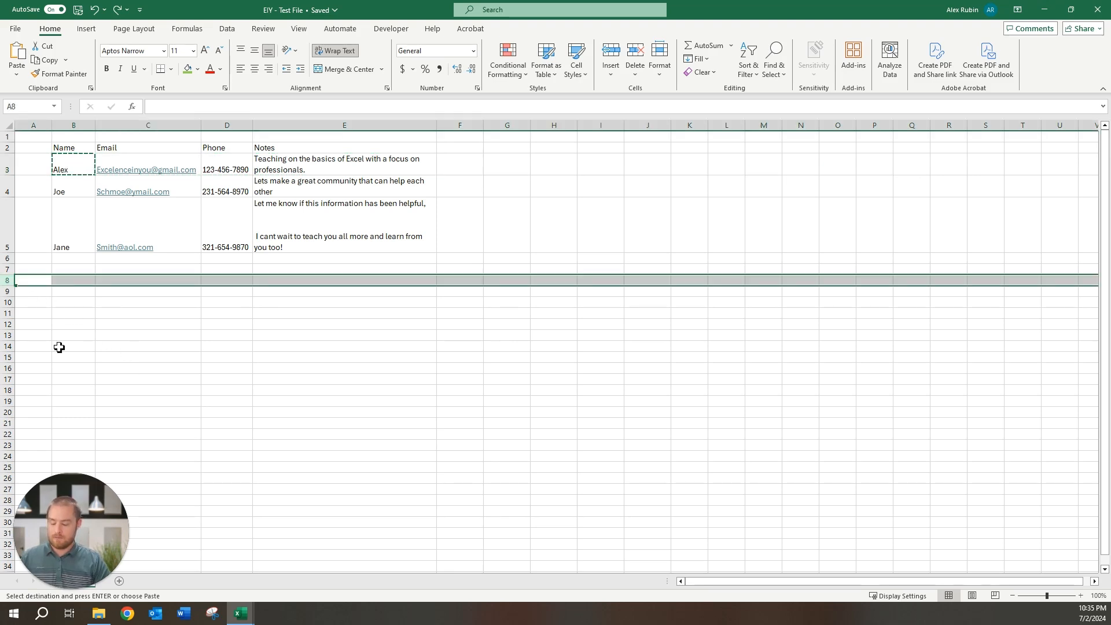
key("ctrl+v")
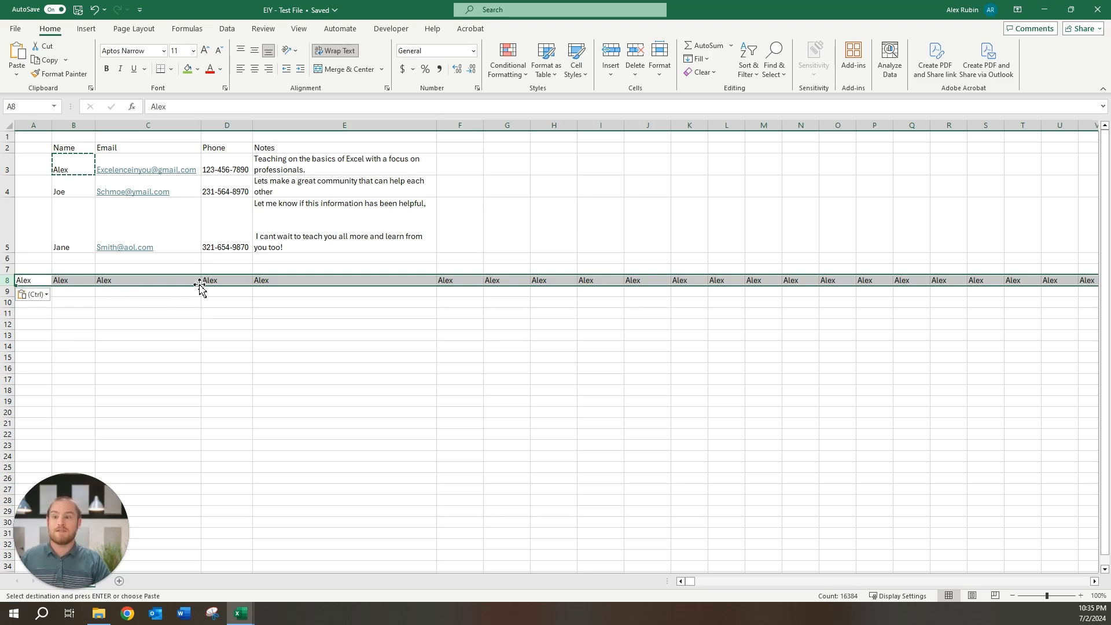
key("ctrl+z")
Step: Paste the copied name cell down the entire column G and undo the paste
left_click(513, 123)
key("ctrl+v")
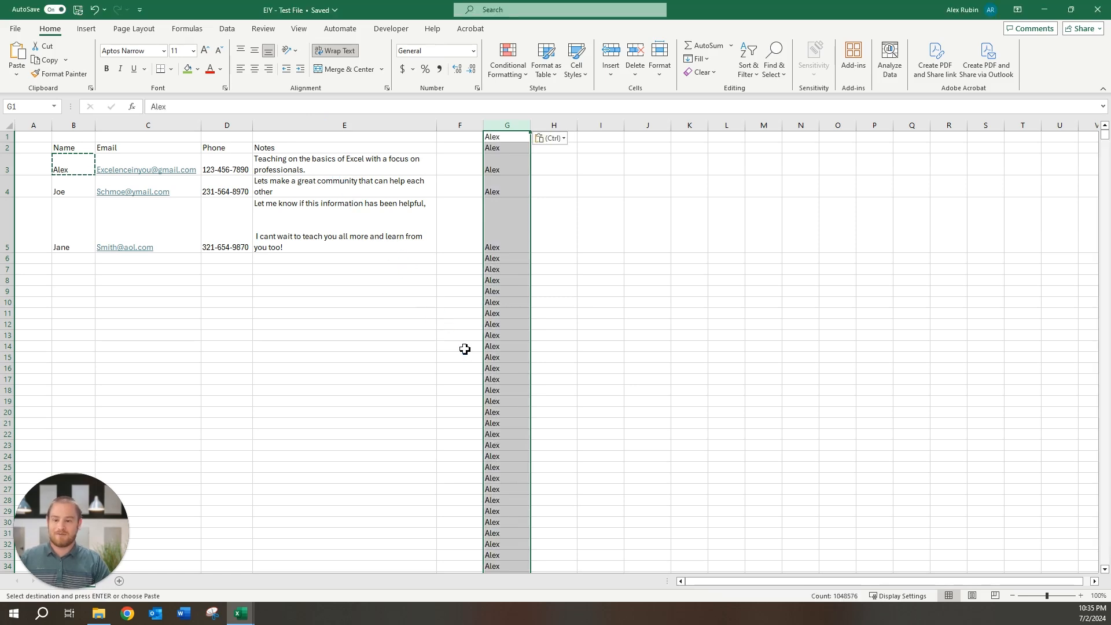
key("ctrl+z")
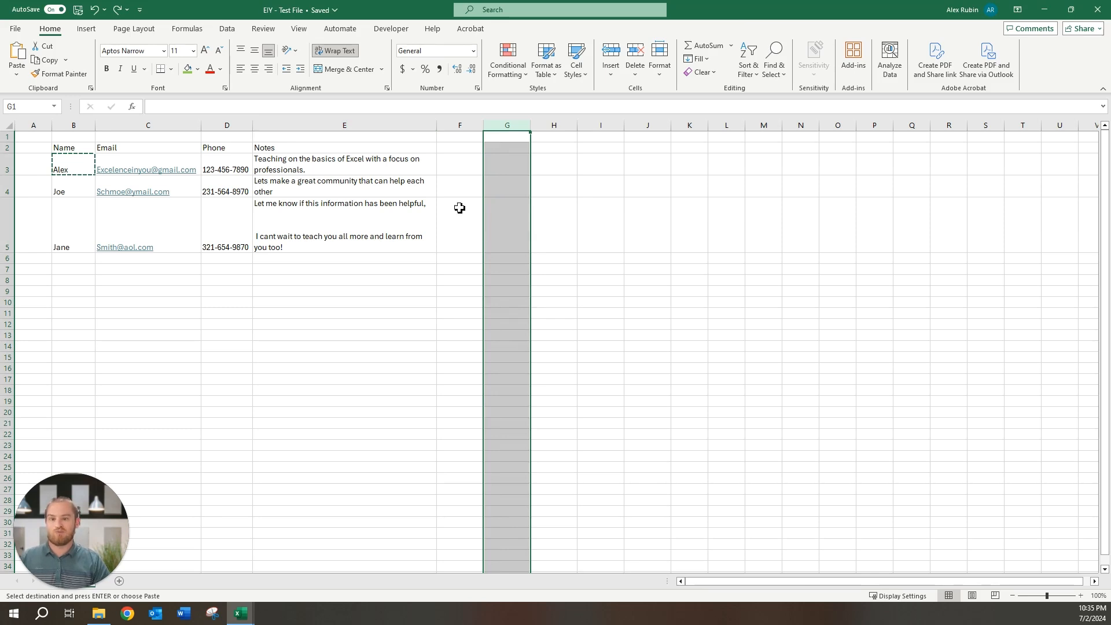
Step: Enter the filler texts kjuhvbdsf, lksdefgb and lakhjsdeb in cells F3, F4 and F5
left_click(466, 163)
type("kjuhvbdsf")
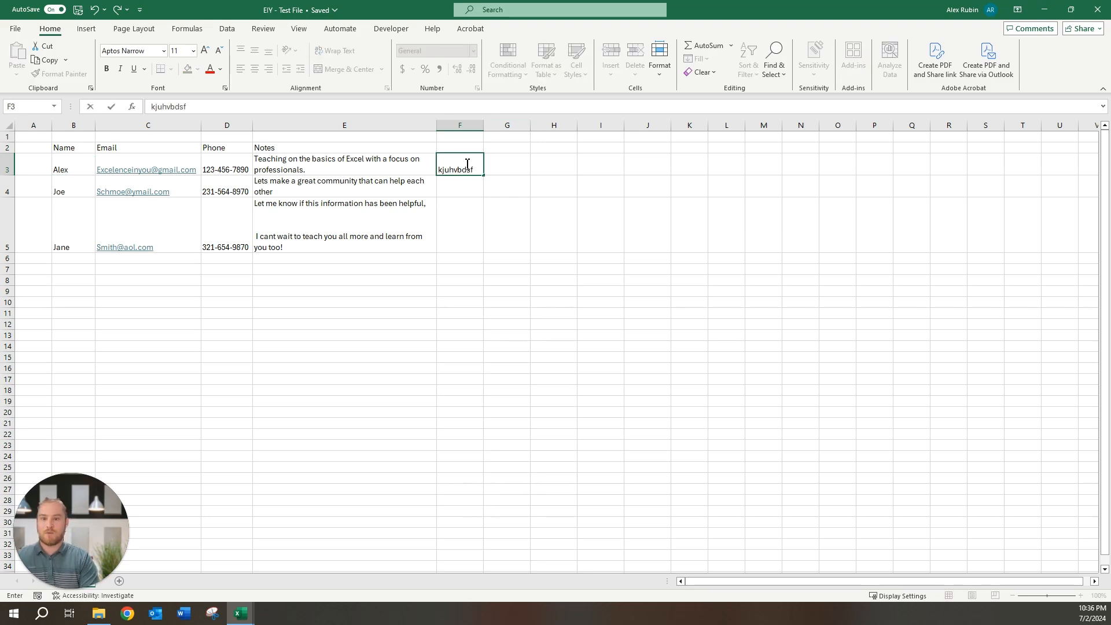
key("Return")
type("lksdefgb")
key("Return")
type("lakhjsdeb")
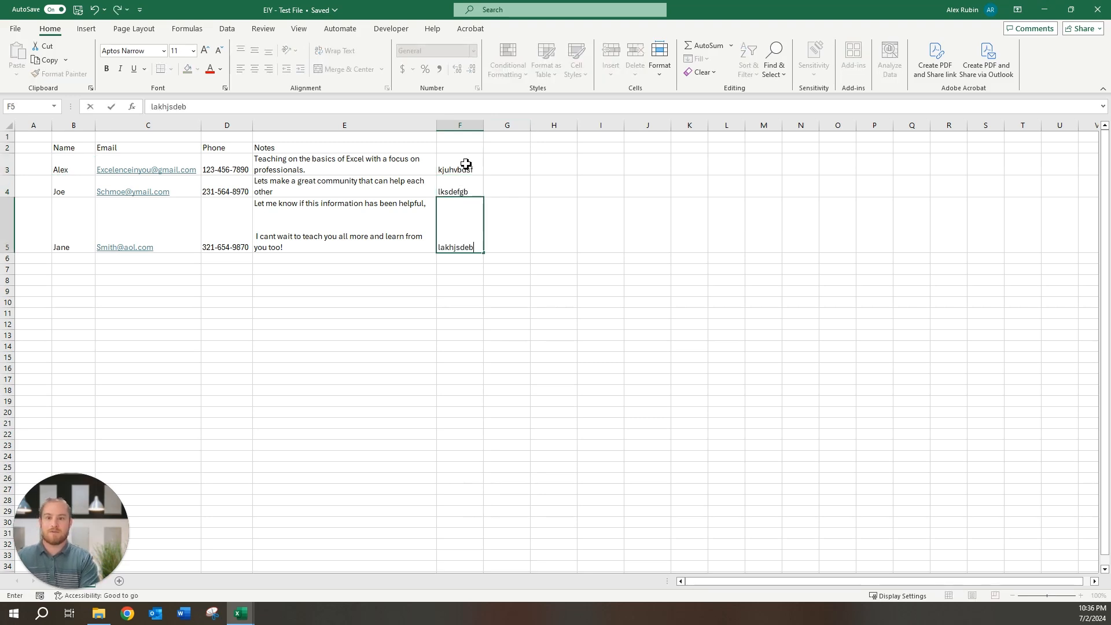
key("Return")
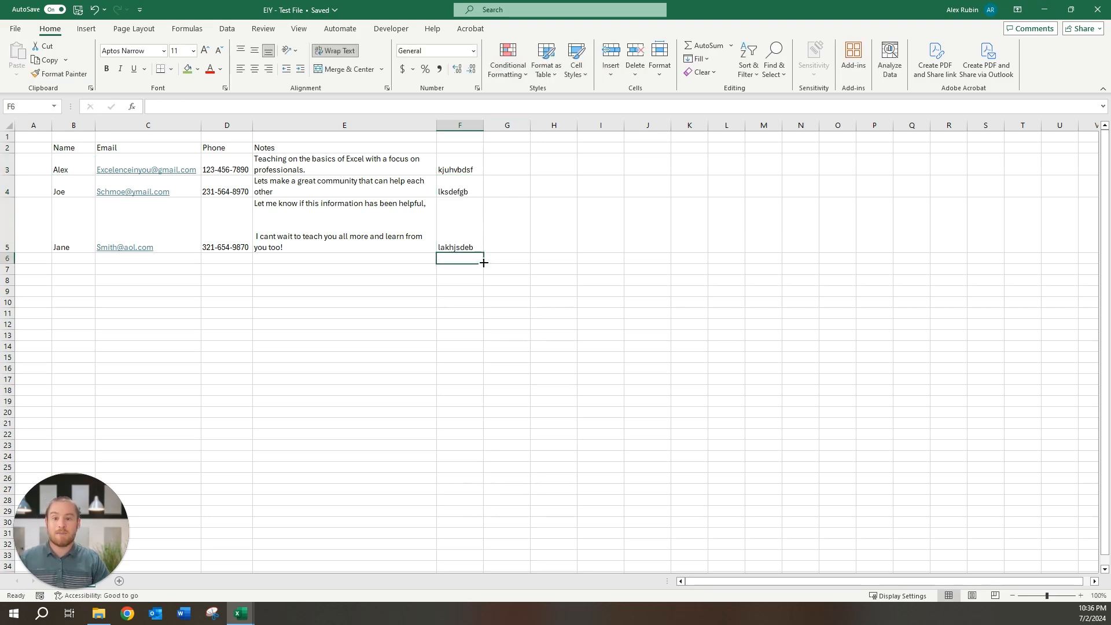
Step: Delete the entire column F containing the three filler texts
left_click(461, 125)
right_click(460, 125)
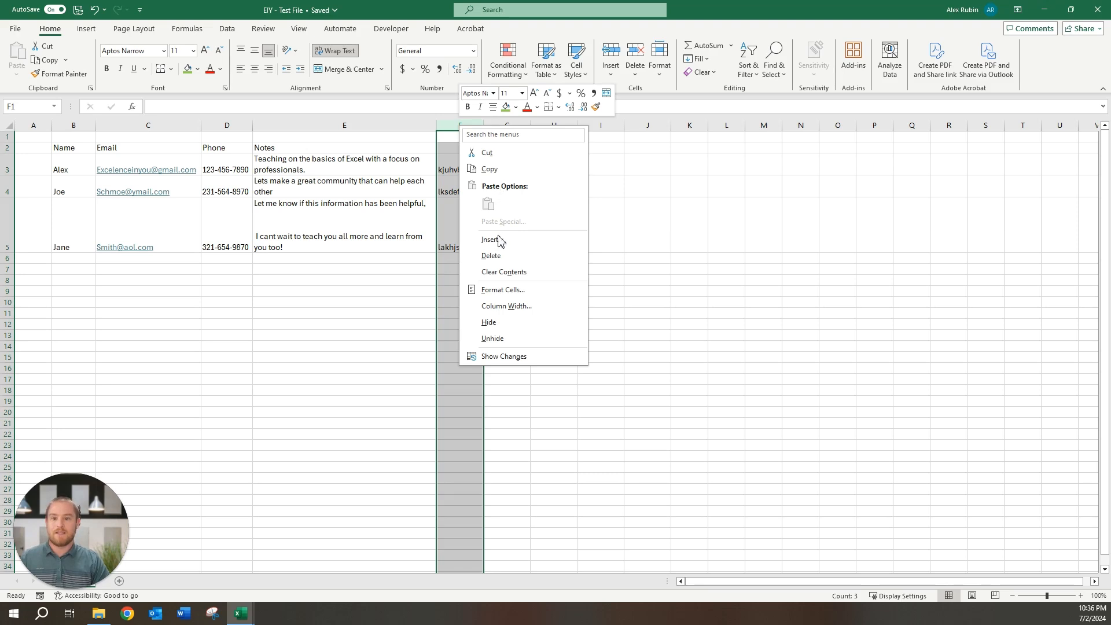
left_click(501, 256)
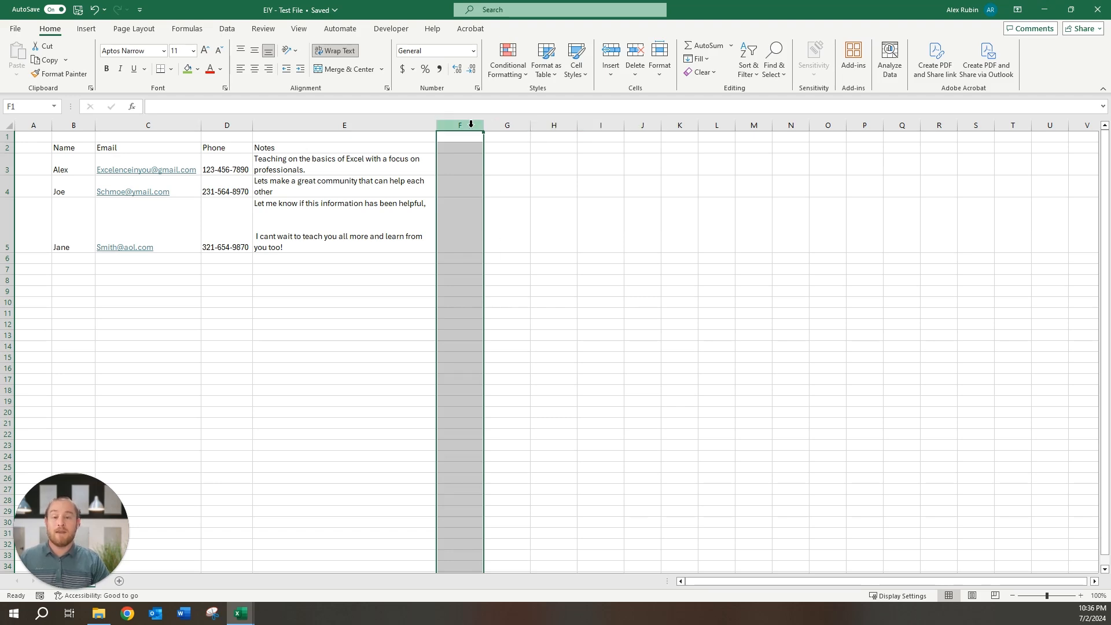
Step: Enter the filler texts kuhbfalfdg in F3 and lihjbfg in G3
left_click(459, 164)
type("kuhbfalfdg")
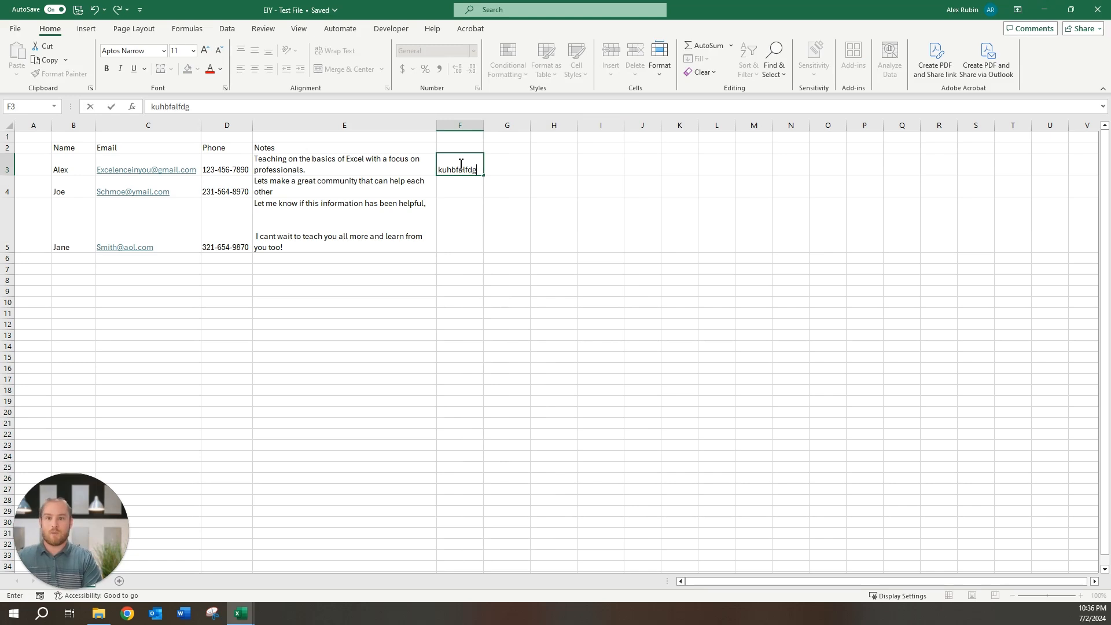
key("Tab")
type("lihjbfg")
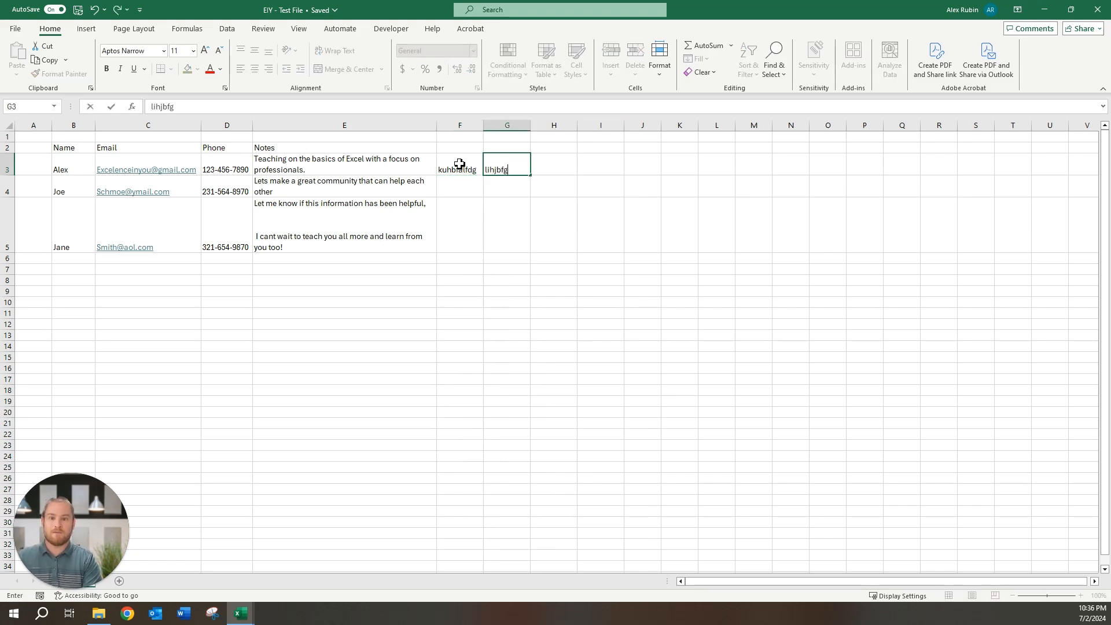
Step: Delete column F twice in succession to remove both columns of filler text
left_click(469, 128)
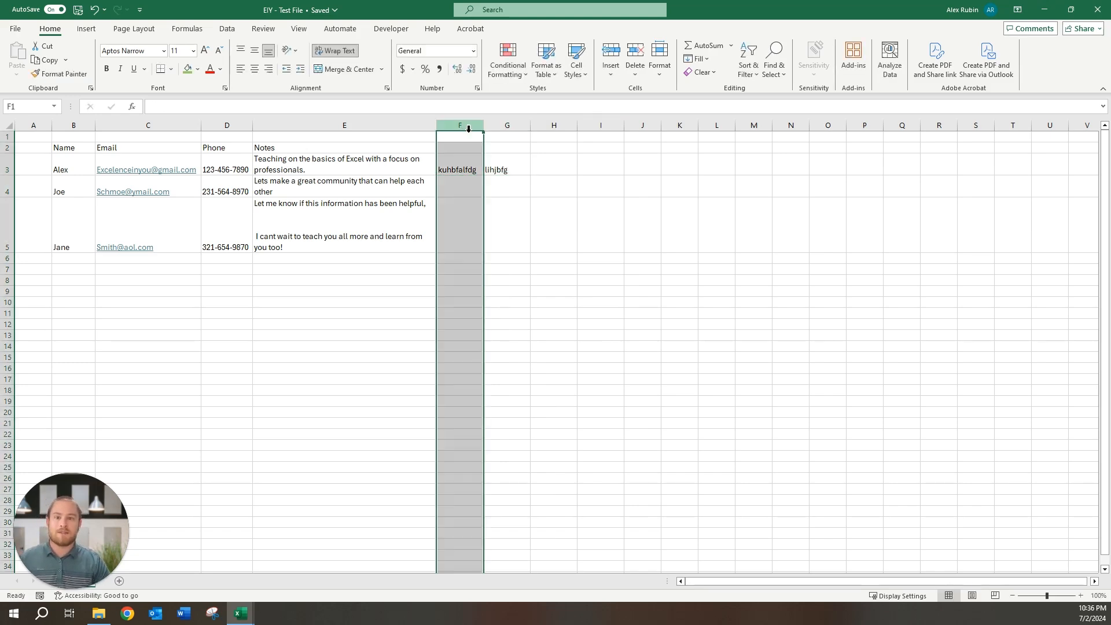
right_click(468, 127)
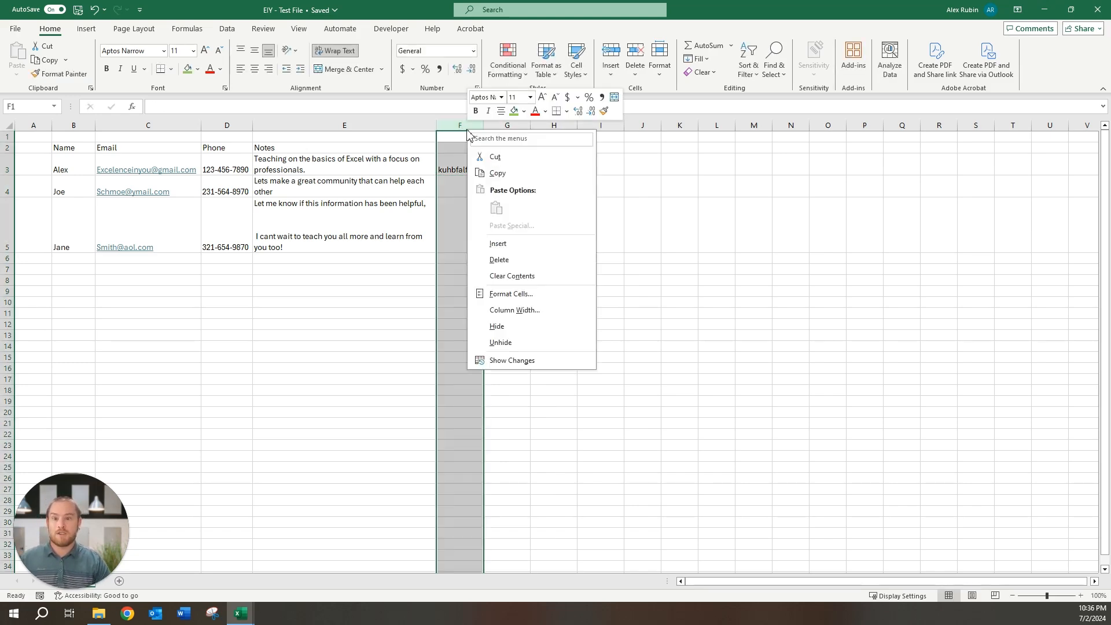
left_click(496, 265)
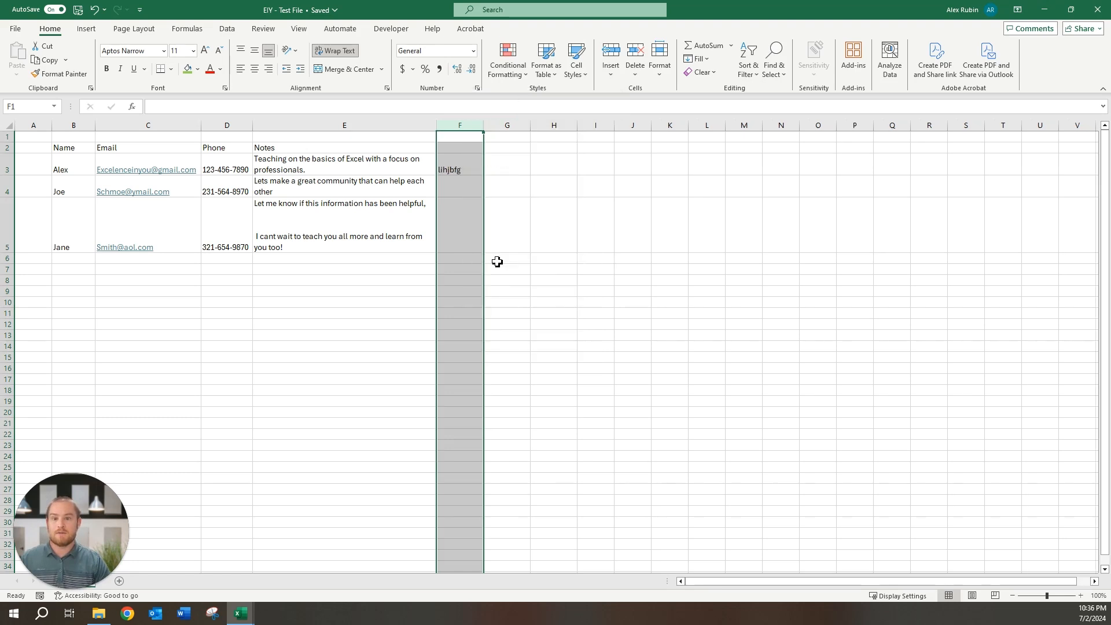
right_click(471, 123)
left_click(497, 250)
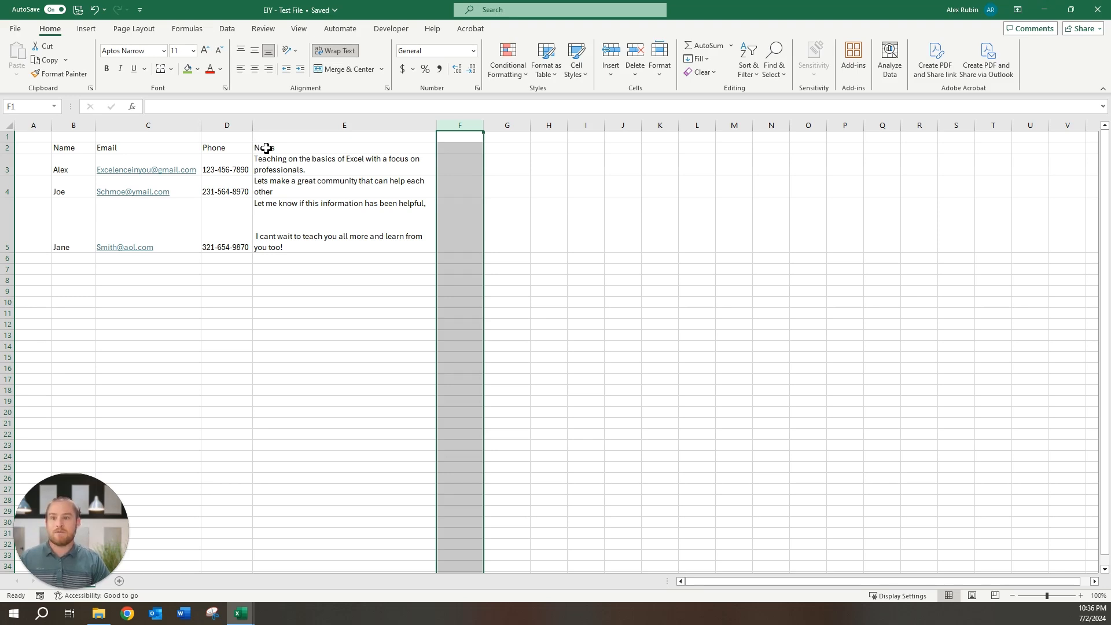
Step: Insert one blank column between the Phone and Notes columns
left_click(288, 126)
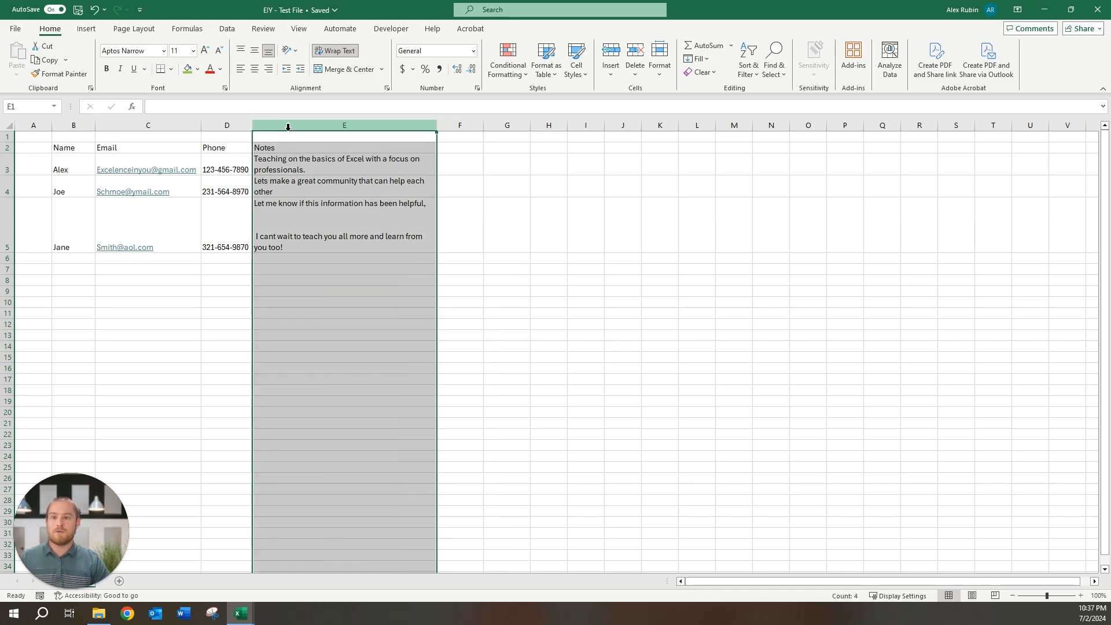
right_click(288, 127)
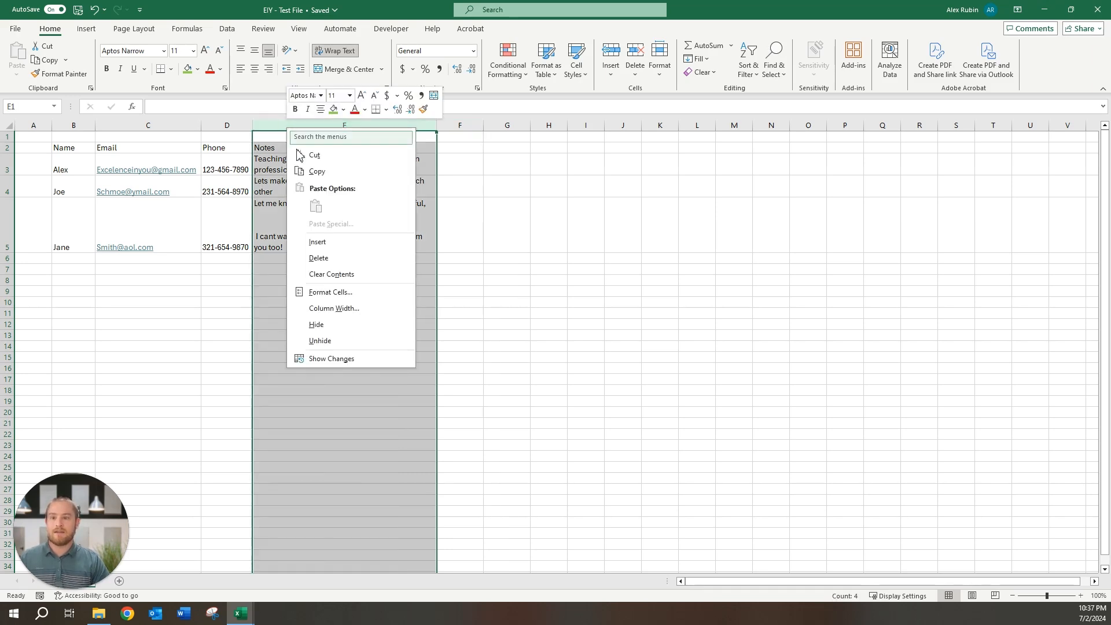
left_click(317, 242)
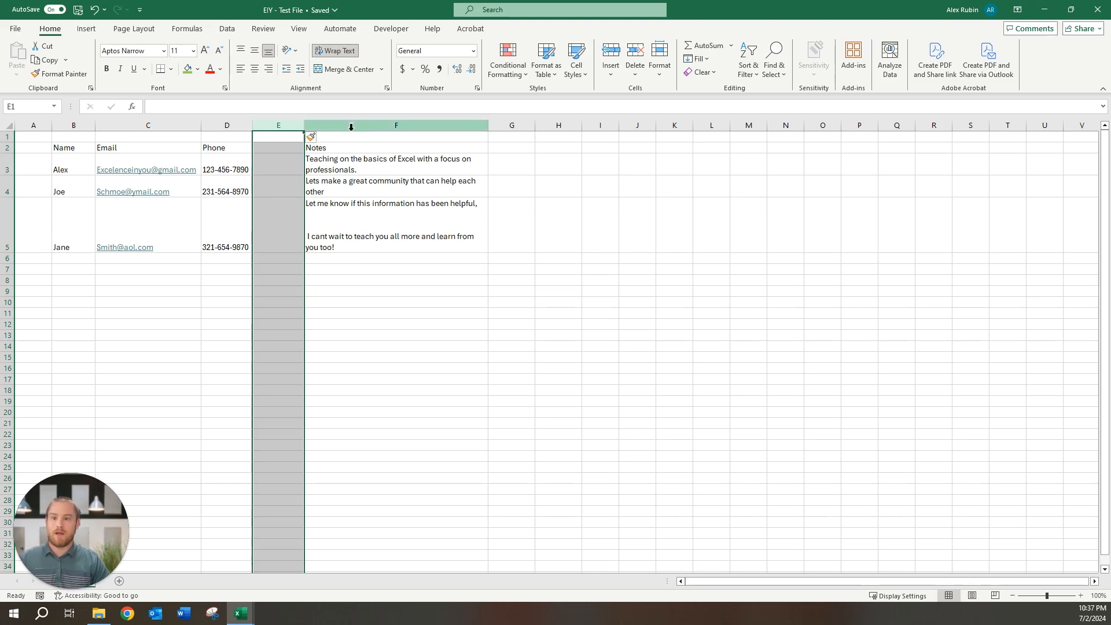
Step: Insert four blank columns at once before the Notes column, using columns F:I, and delete them again
left_click_drag(350, 127, 590, 124)
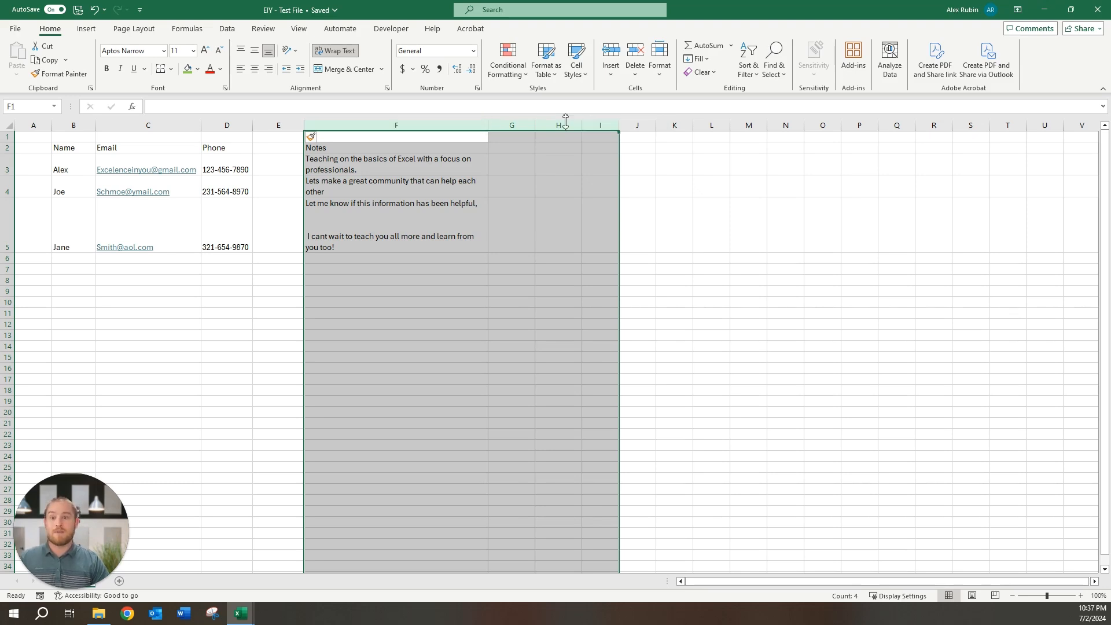
right_click(468, 127)
left_click(492, 243)
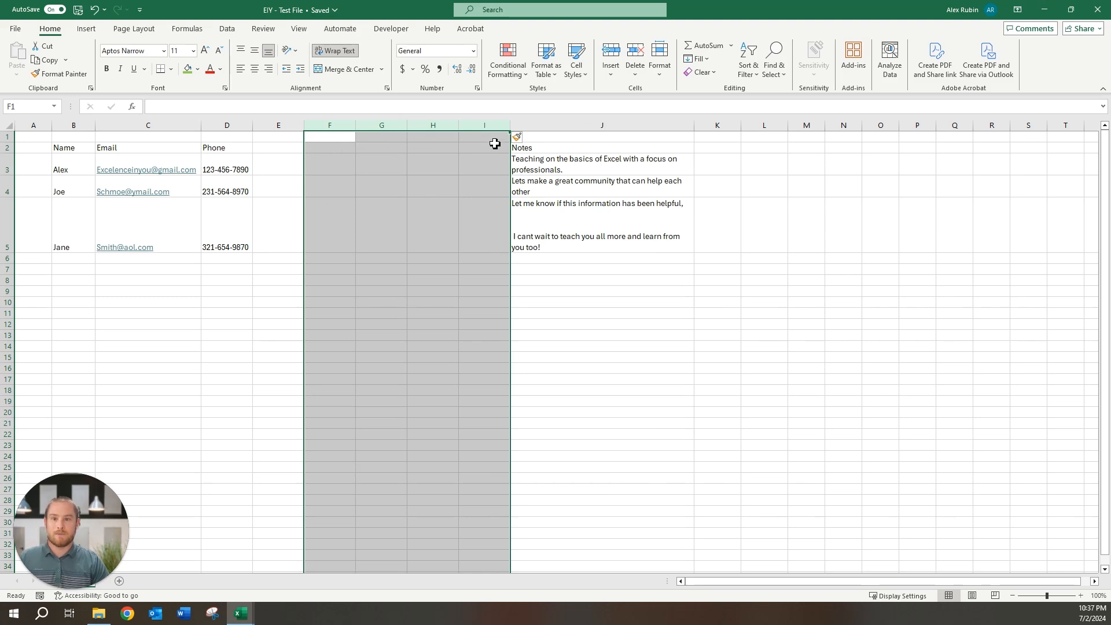
right_click(341, 124)
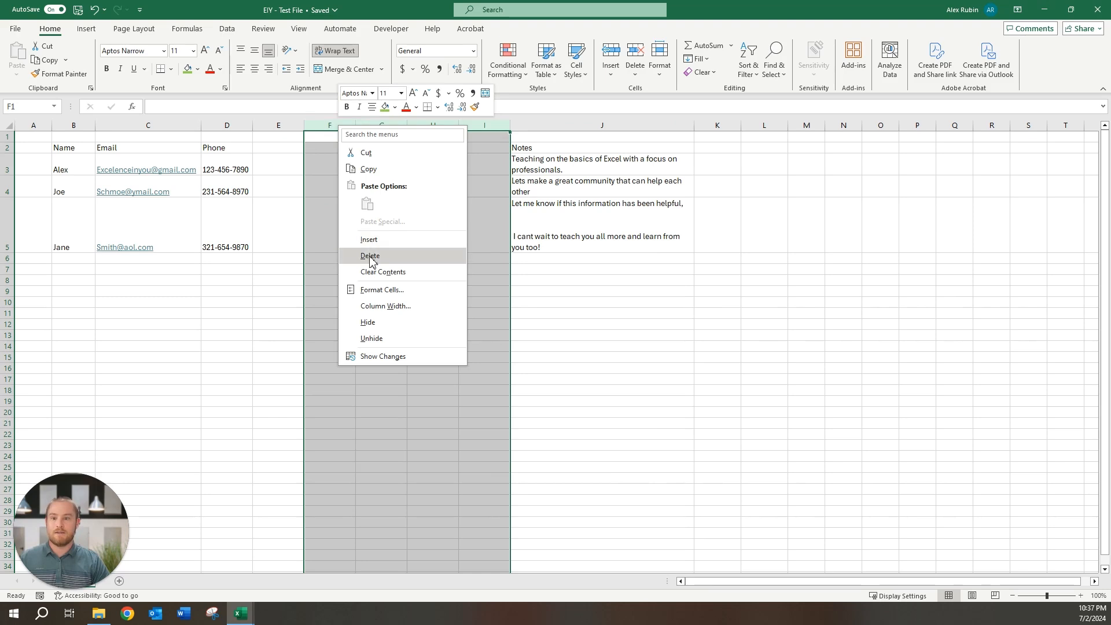
left_click(370, 255)
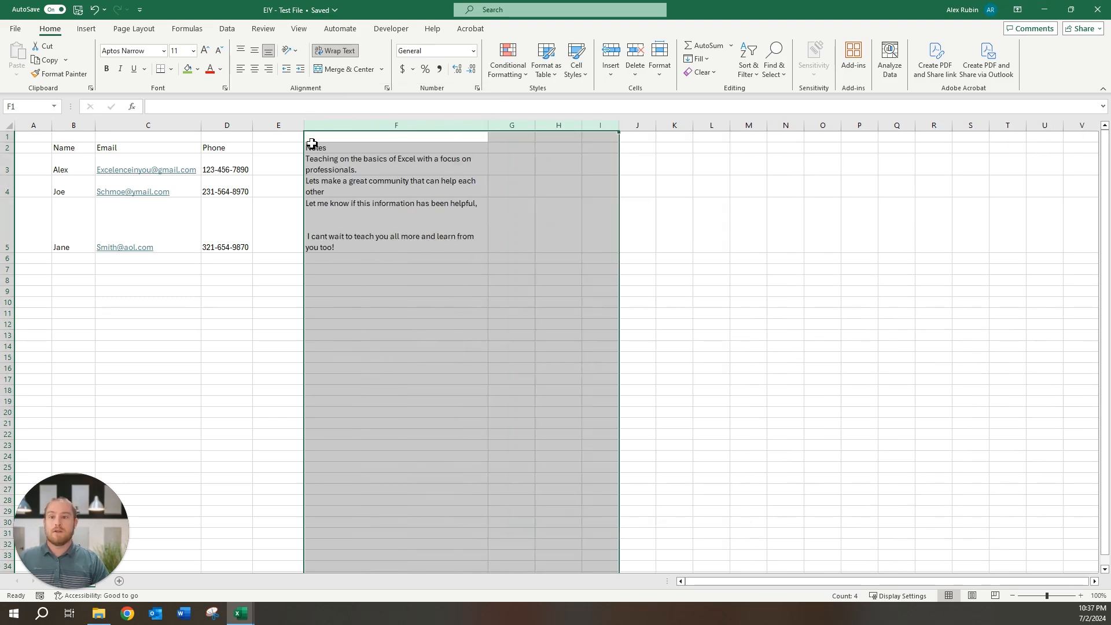
Step: Enter the header Adresses in cell E2 and delete the entire column E
left_click(275, 148)
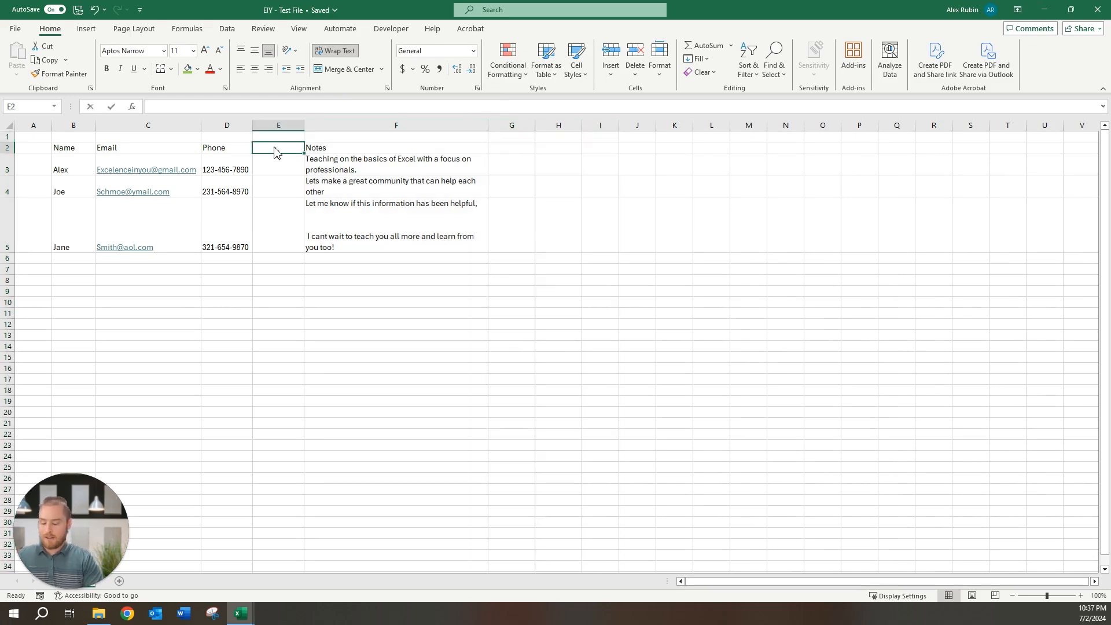
type("Adresses")
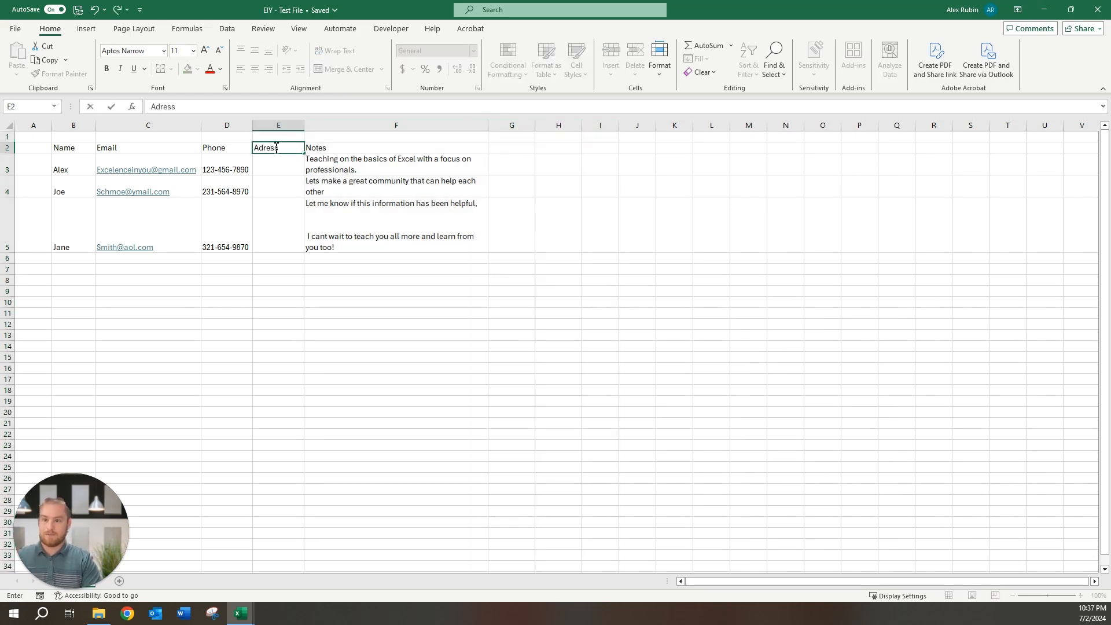
key("Return")
right_click(285, 126)
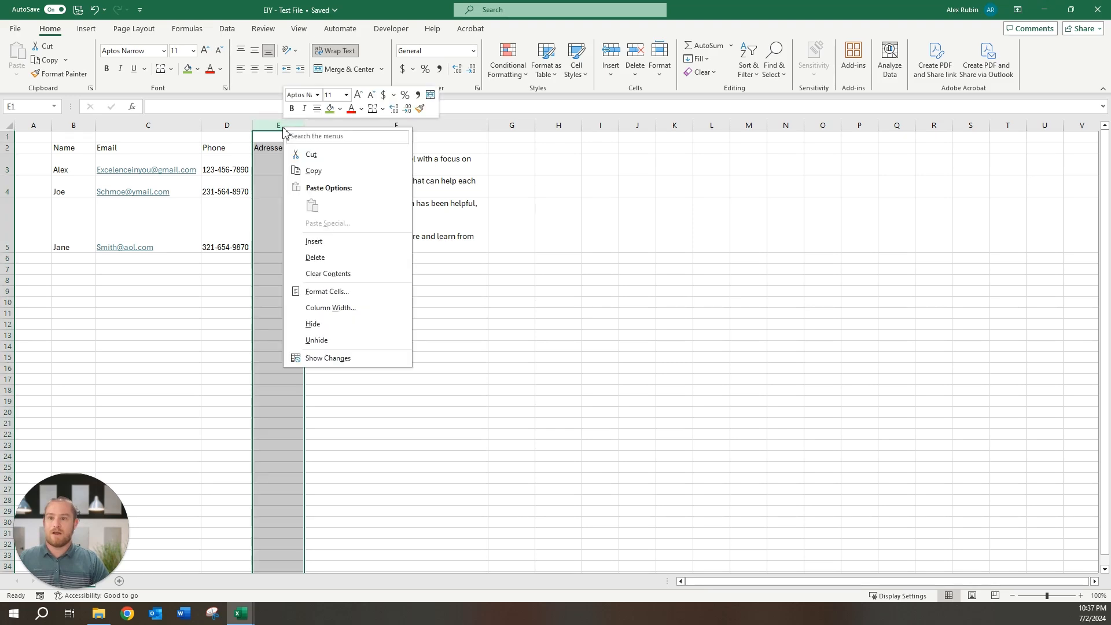
left_click(318, 259)
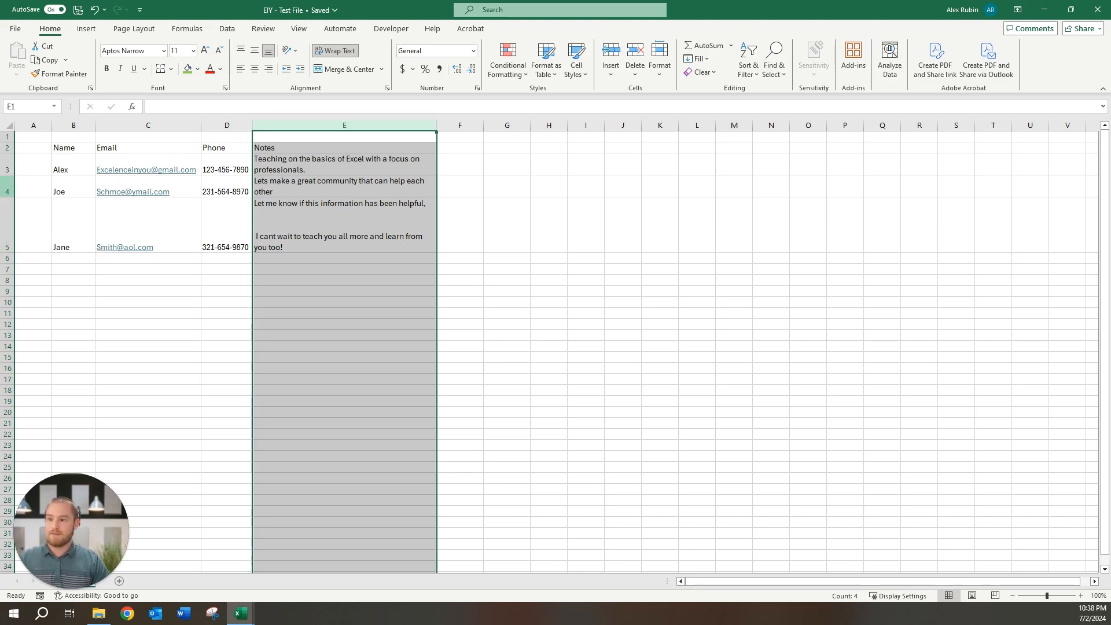
Step: Insert five blank rows at once above row 4, using rows 4 to 8
left_click(8, 188)
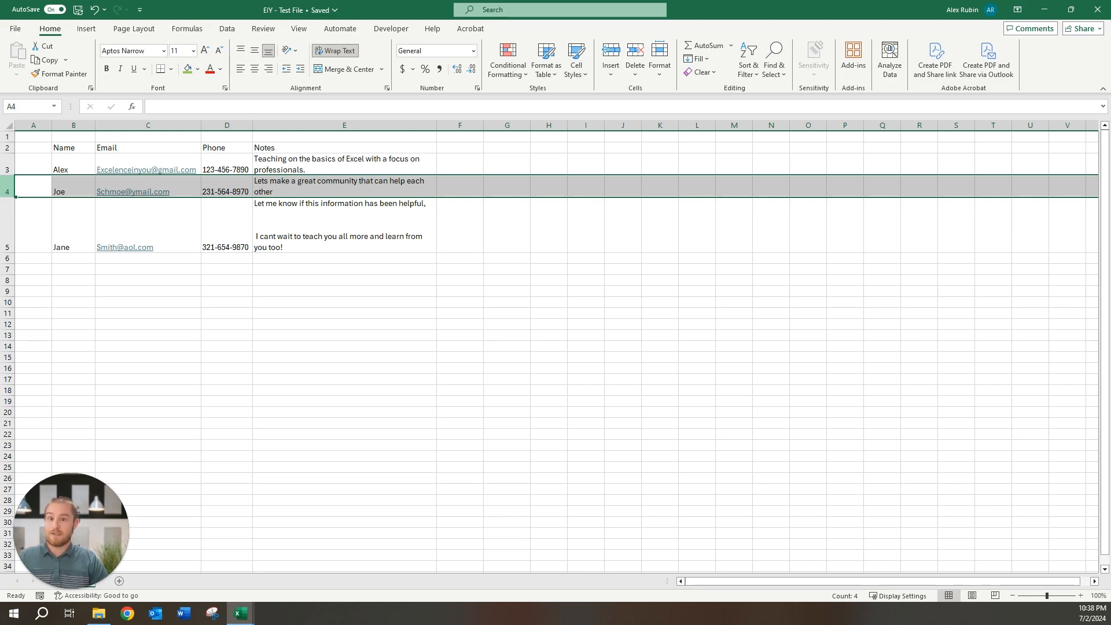
left_click_drag(7, 191, 8, 280)
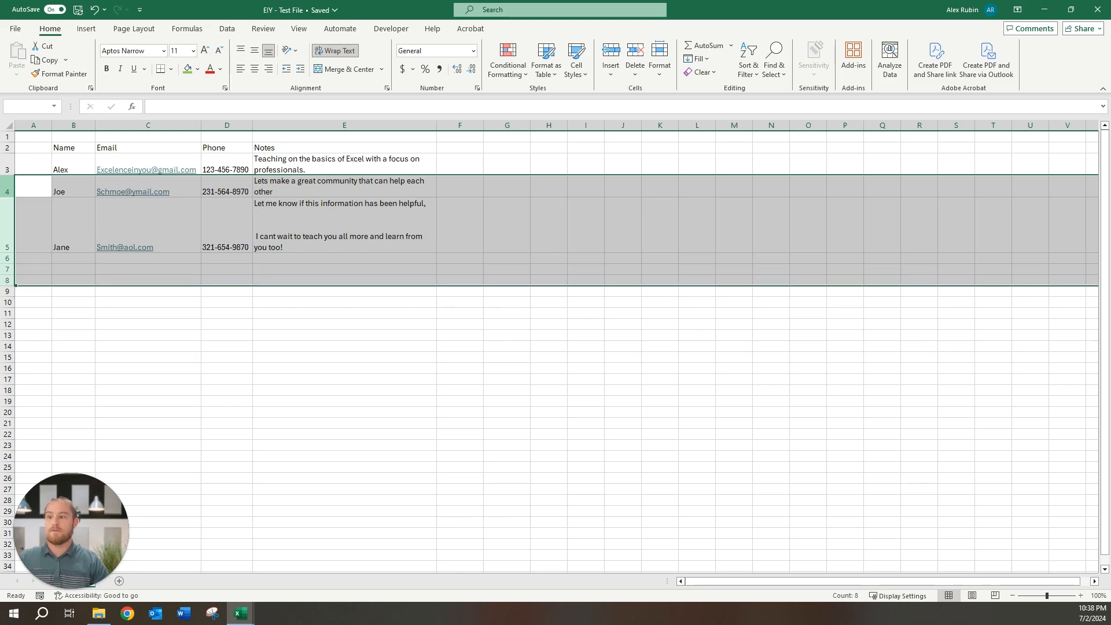
right_click(9, 188)
left_click(53, 302)
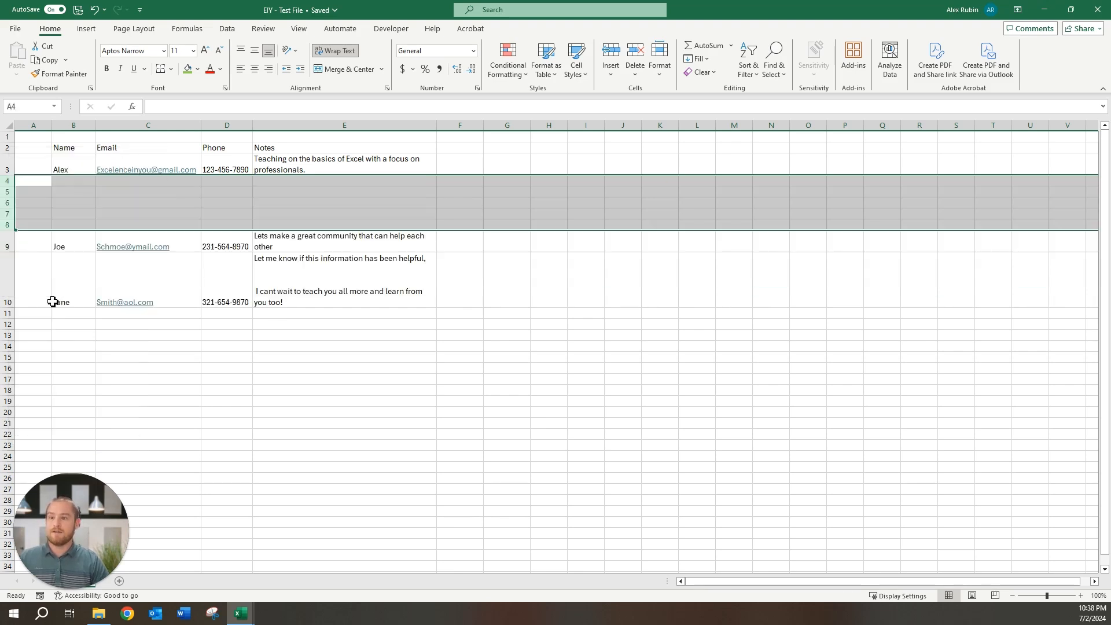